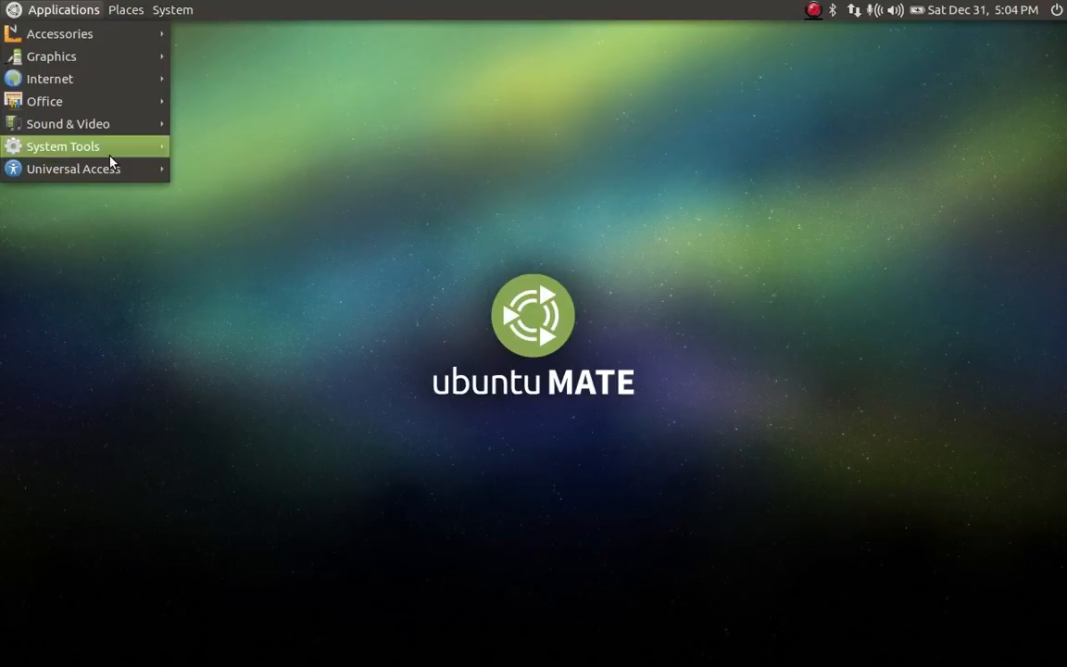
Check the CPU history and the xeoma process's CPU usage in MATE System Monitor, and close the monitor.
{"action": "left_click", "coordinate": [196, 277]}
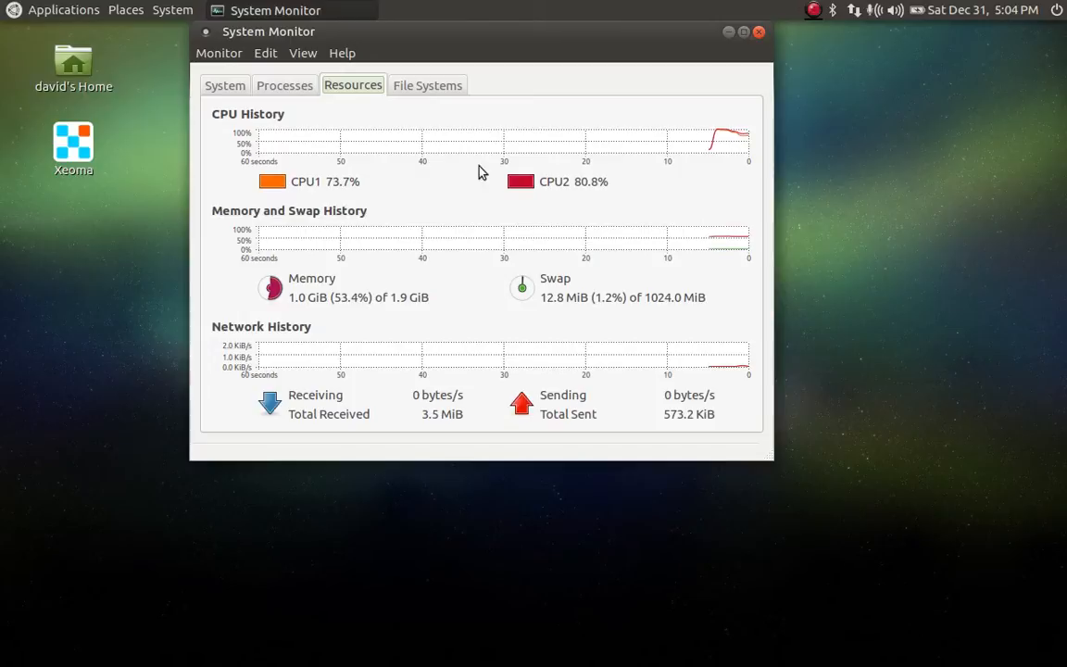
{"action": "left_click", "coordinate": [760, 34]}
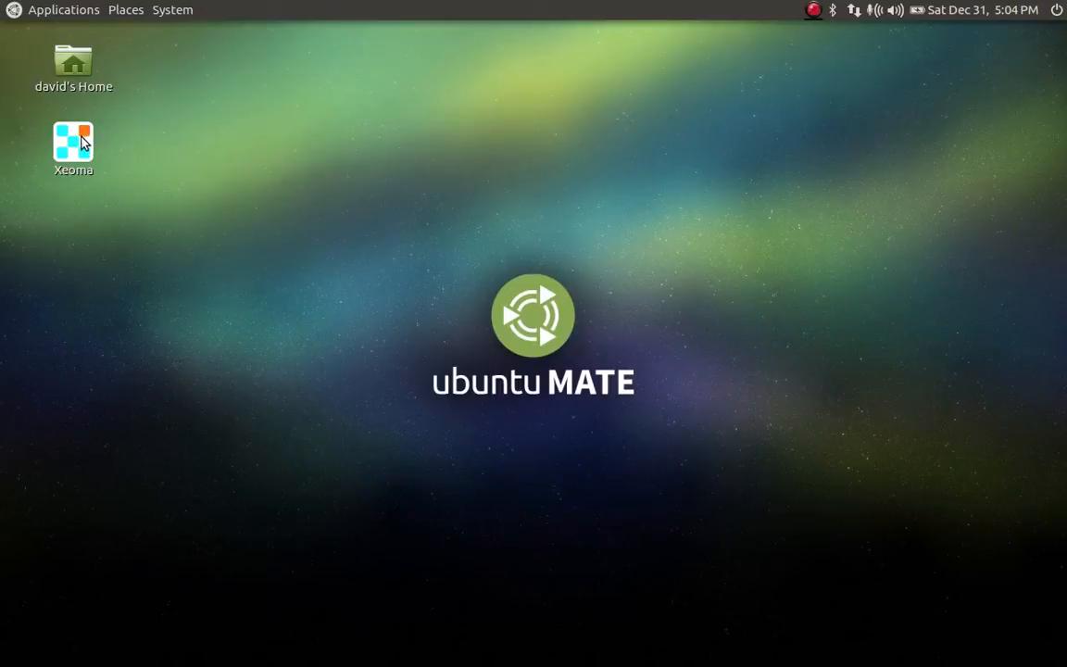
{"action": "left_click", "coordinate": [91, 14]}
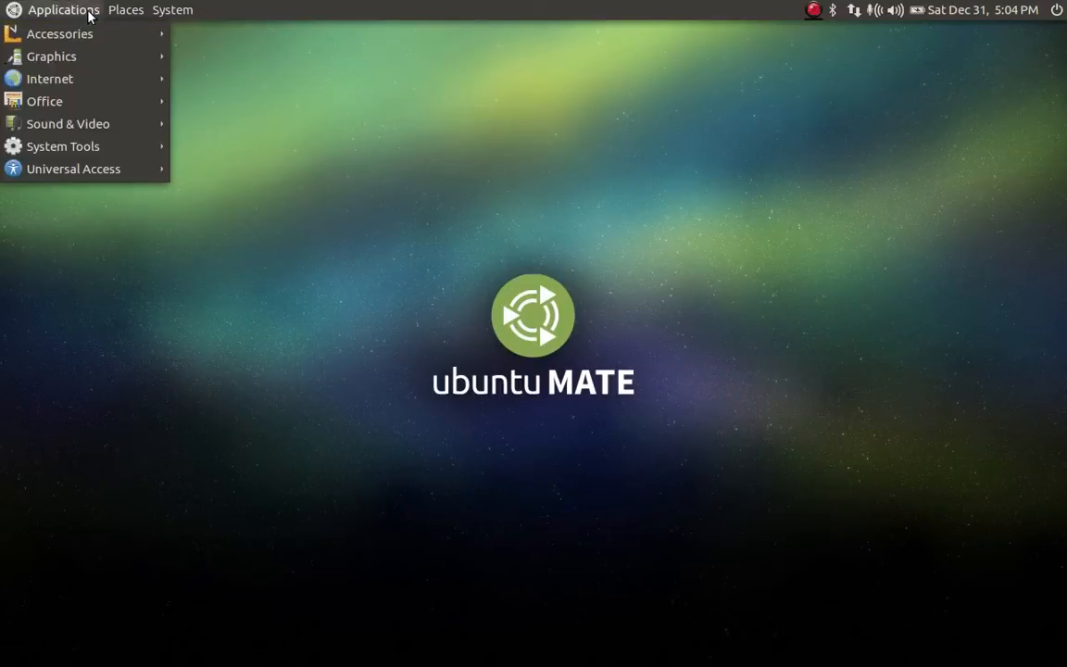
{"action": "mouse_move", "coordinate": [157, 148]}
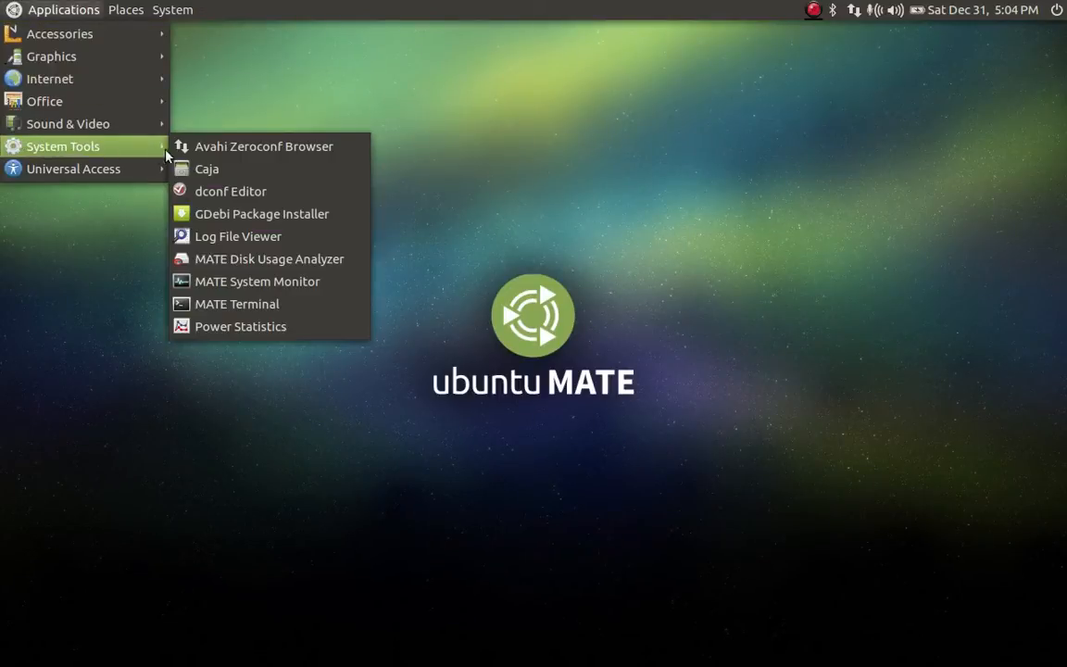
{"action": "left_click", "coordinate": [229, 283]}
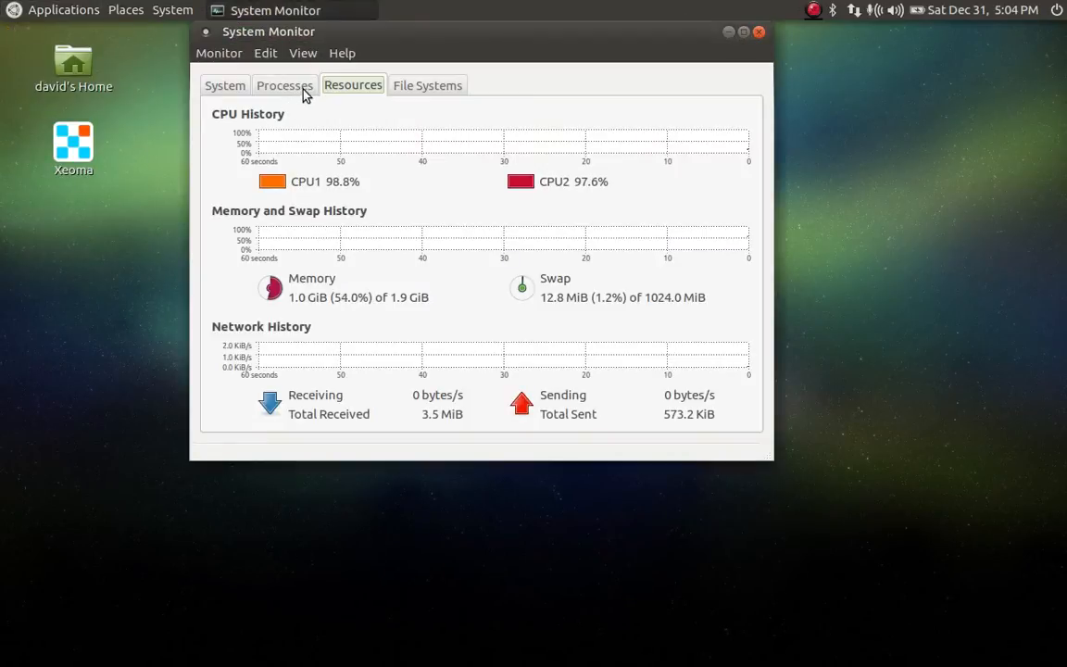
{"action": "left_click", "coordinate": [305, 94]}
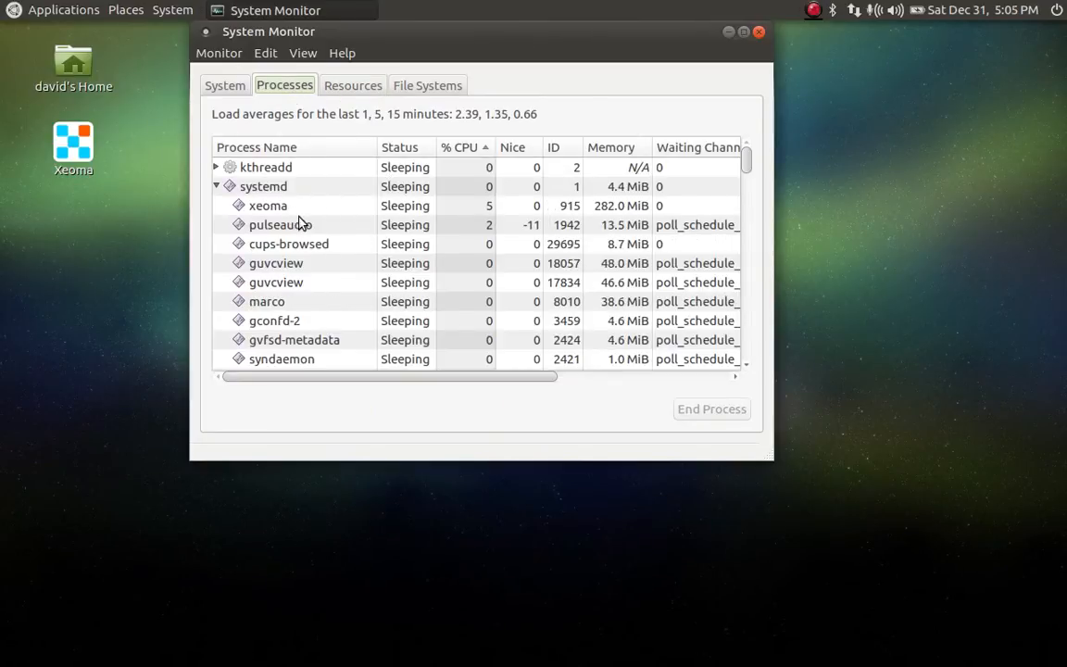
{"action": "left_click", "coordinate": [324, 207]}
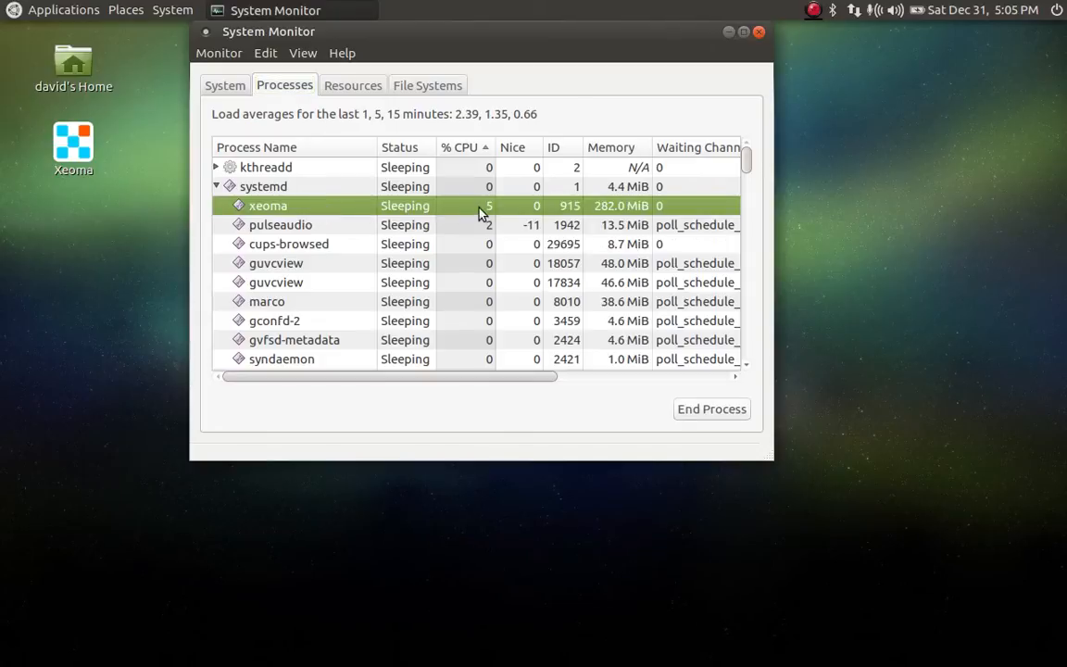
{"action": "left_click", "coordinate": [758, 33]}
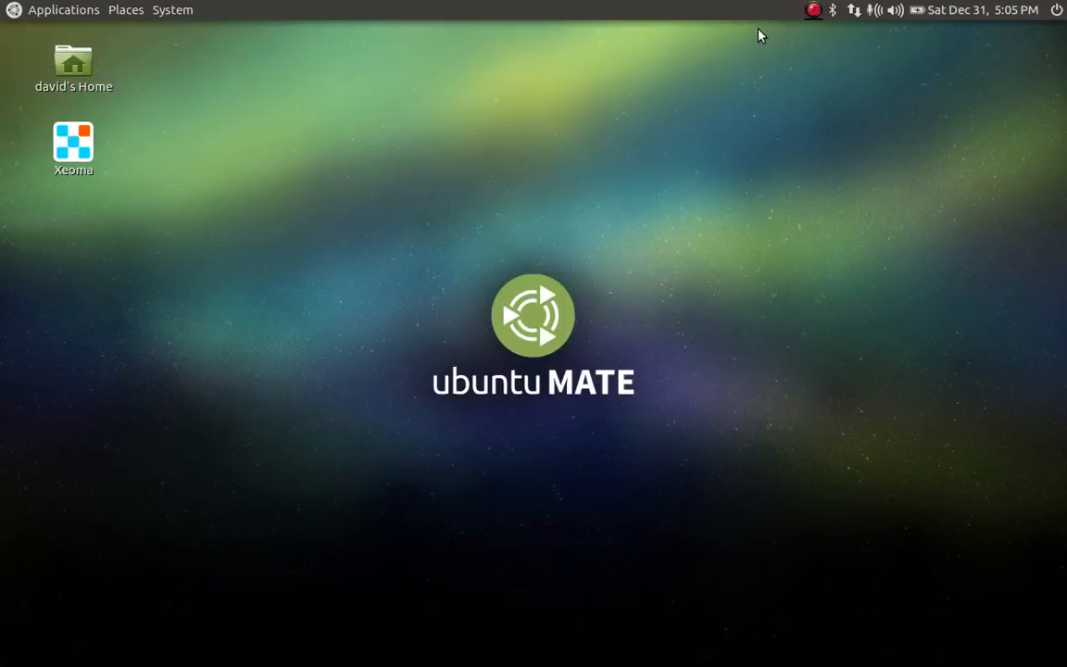
Launch Xeoma from the desktop and open the module settings of Cam_1.
{"action": "left_click", "coordinate": [80, 145]}
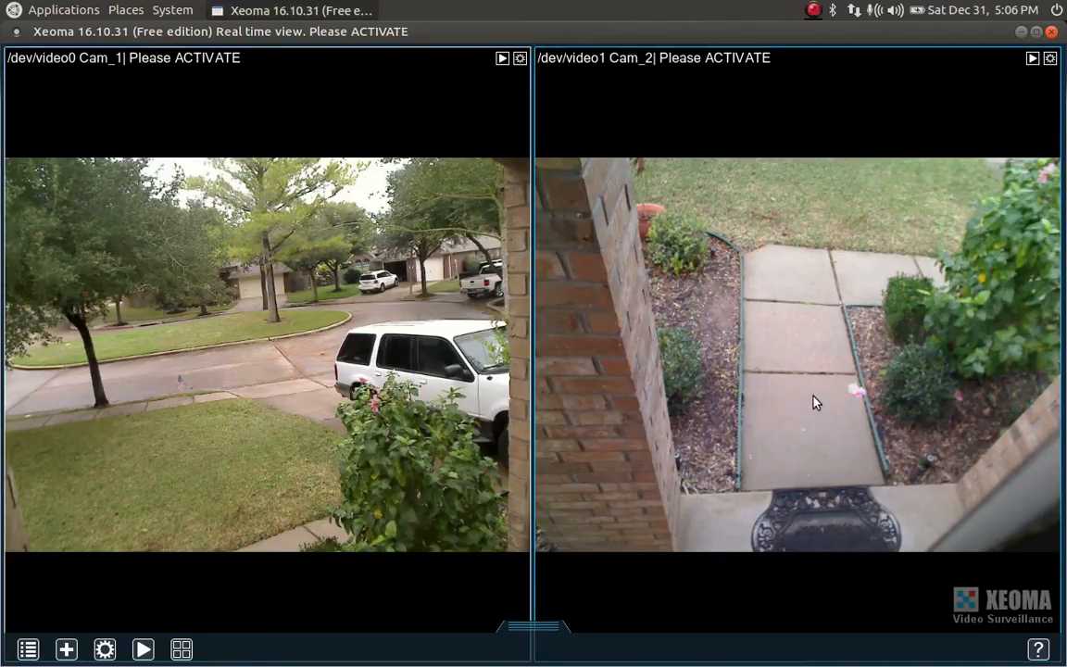
{"action": "left_click", "coordinate": [281, 428]}
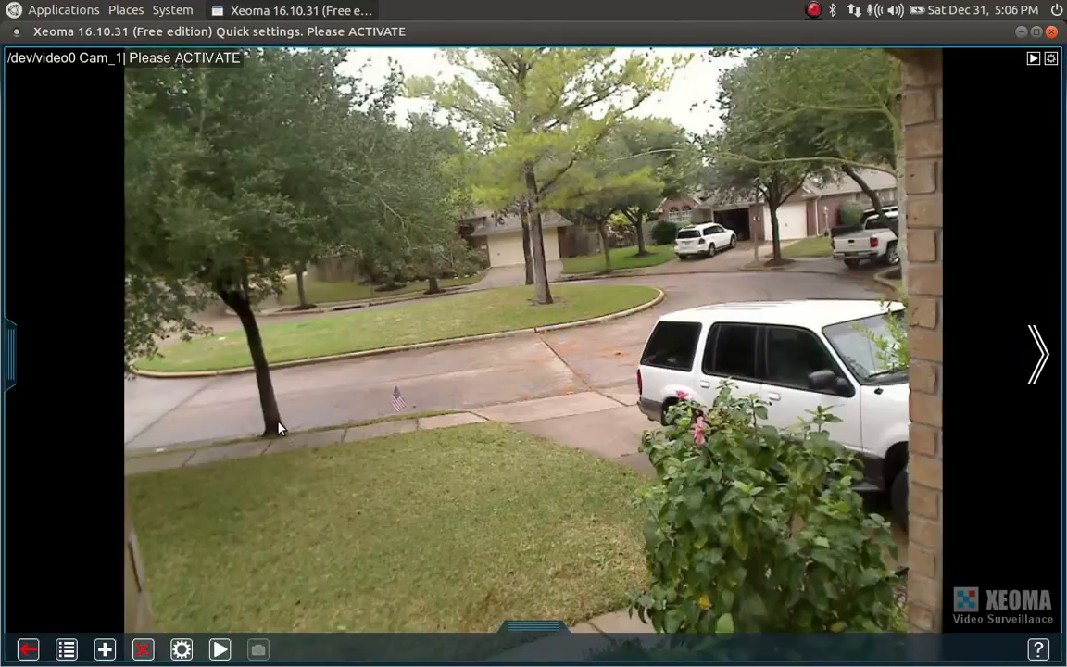
{"action": "left_click", "coordinate": [182, 649]}
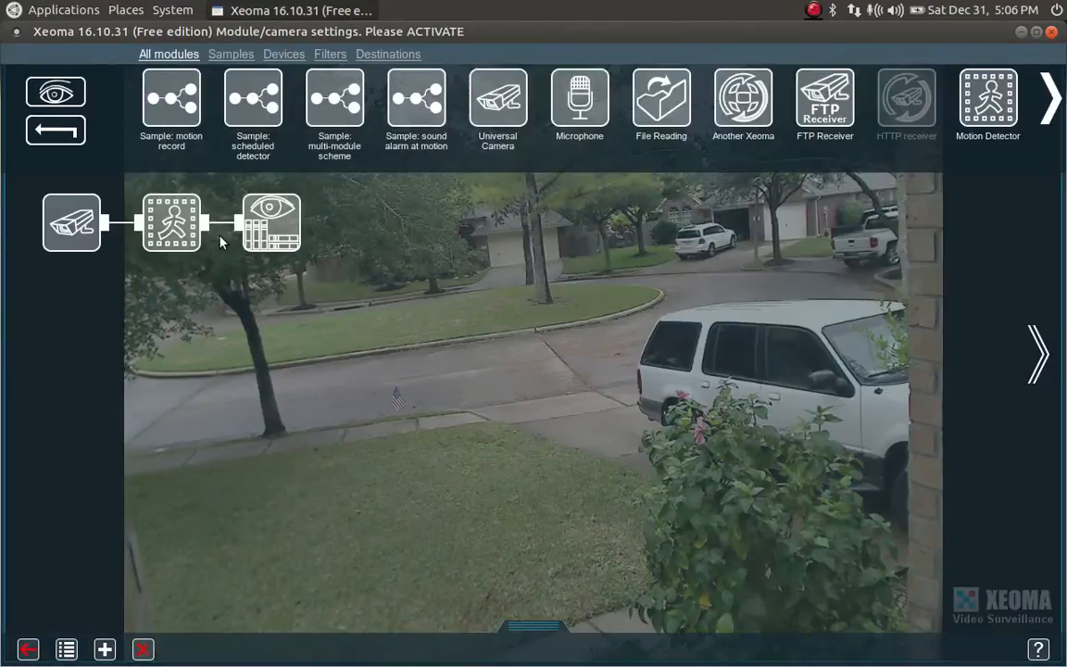
Examine Cam_1's Motion Detector settings, including the monitored area and object size limits, and close them without saving.
{"action": "left_click", "coordinate": [190, 245]}
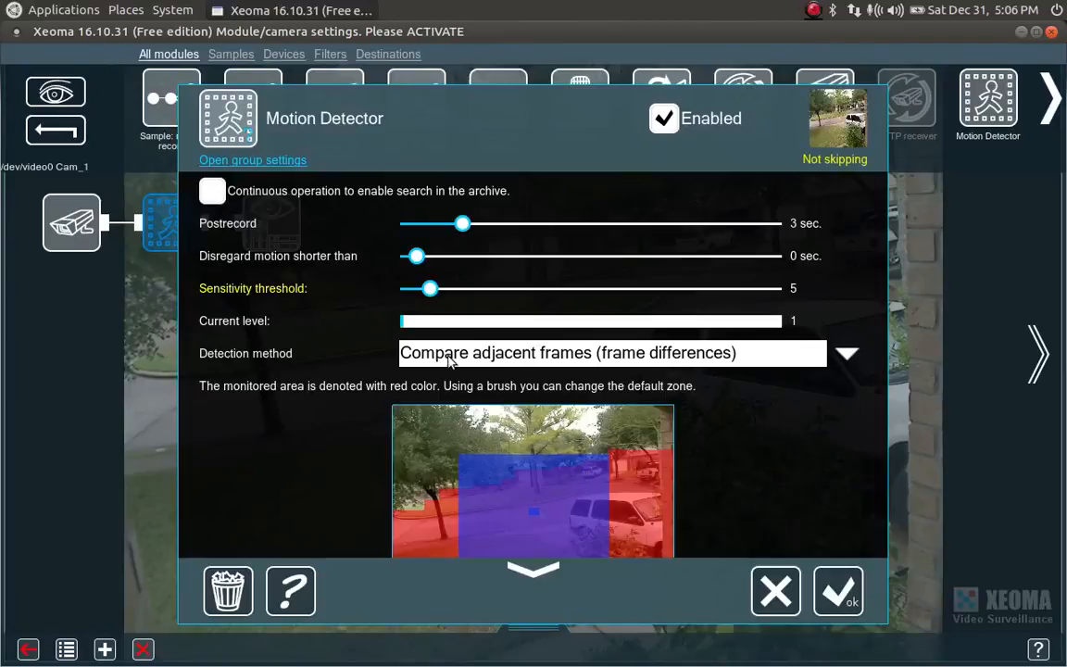
{"action": "left_click", "coordinate": [534, 576]}
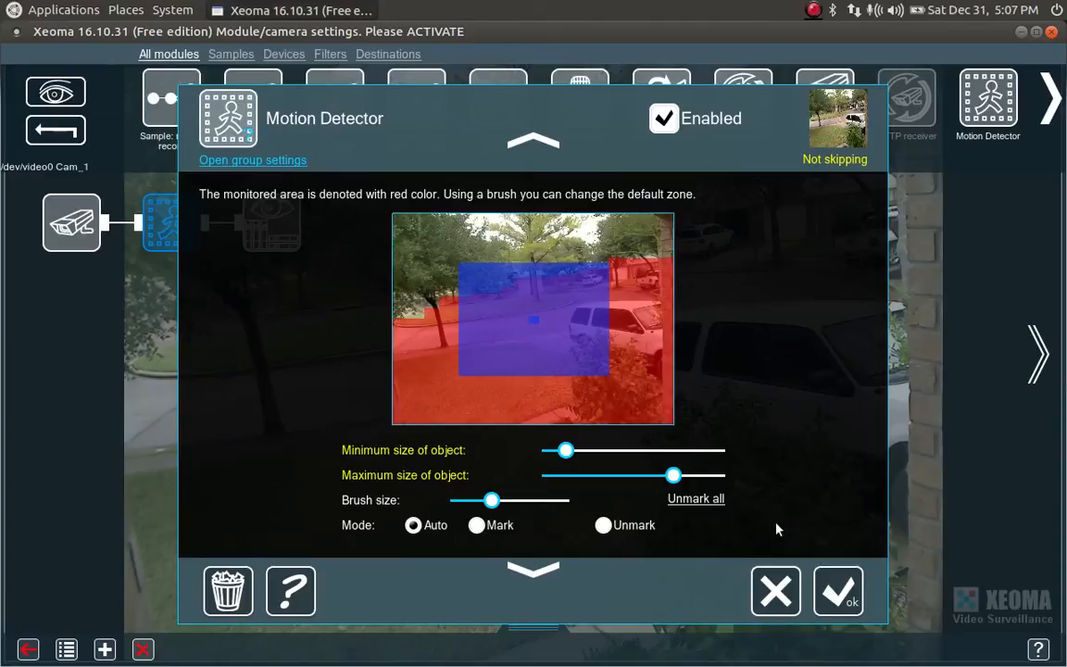
{"action": "left_click", "coordinate": [603, 525]}
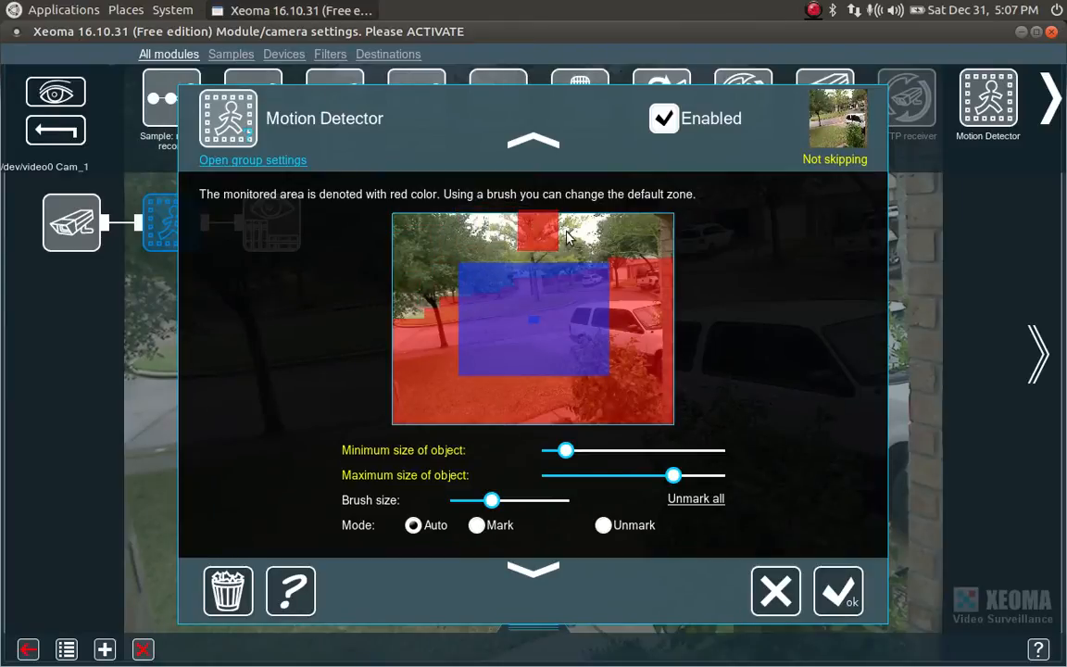
{"action": "left_click", "coordinate": [775, 591]}
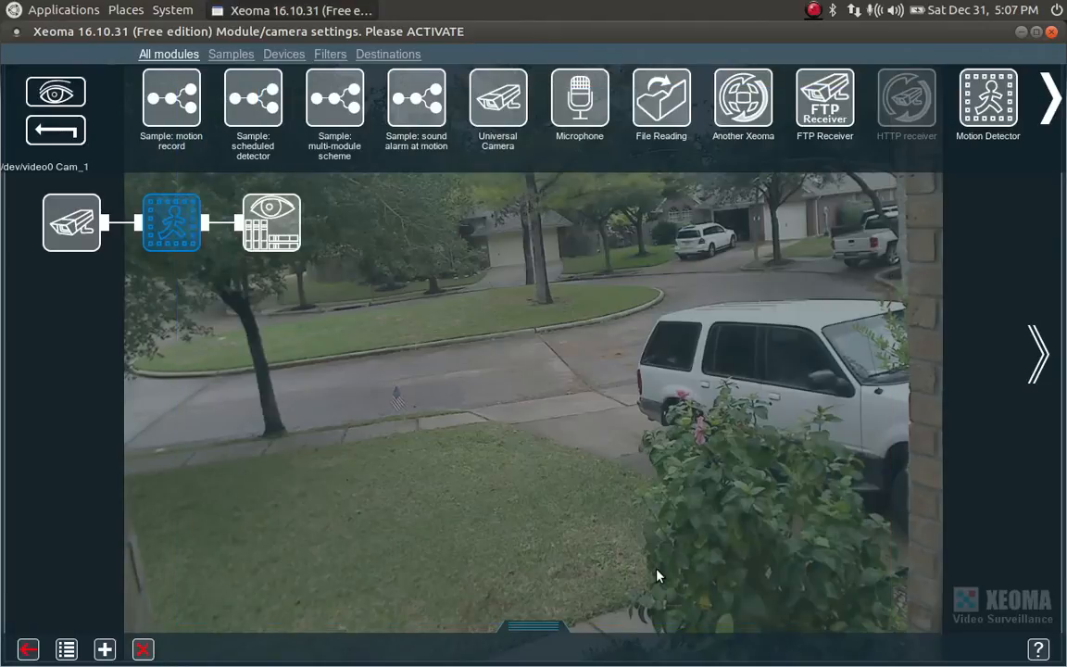
Examine Cam_1's Preview and Archive settings, covering the archive folder, storage limits and disk statistics, and close them without saving.
{"action": "left_click", "coordinate": [271, 223]}
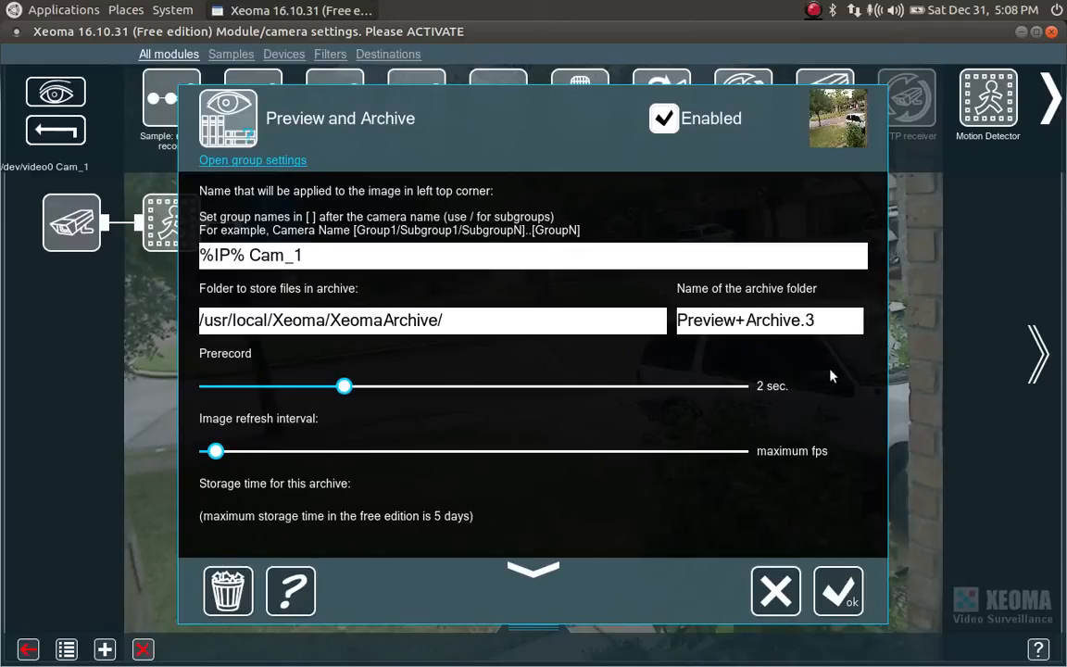
{"action": "scroll", "coordinate": [831, 375], "scroll_direction": "down", "scroll_amount": 5}
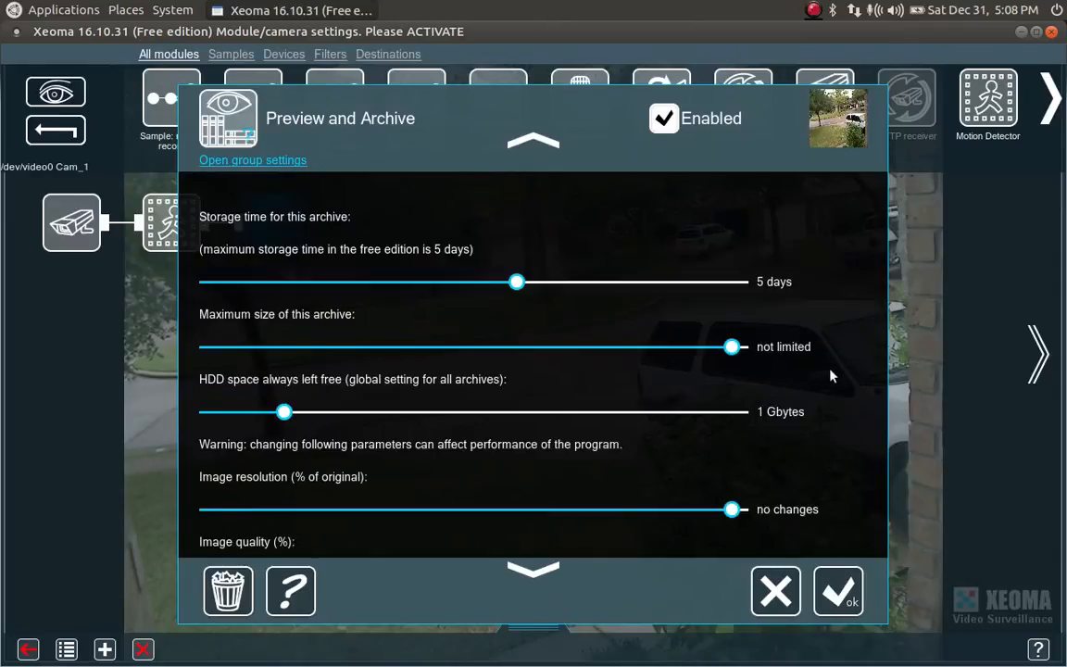
{"action": "scroll", "coordinate": [831, 375], "scroll_direction": "down", "scroll_amount": 1}
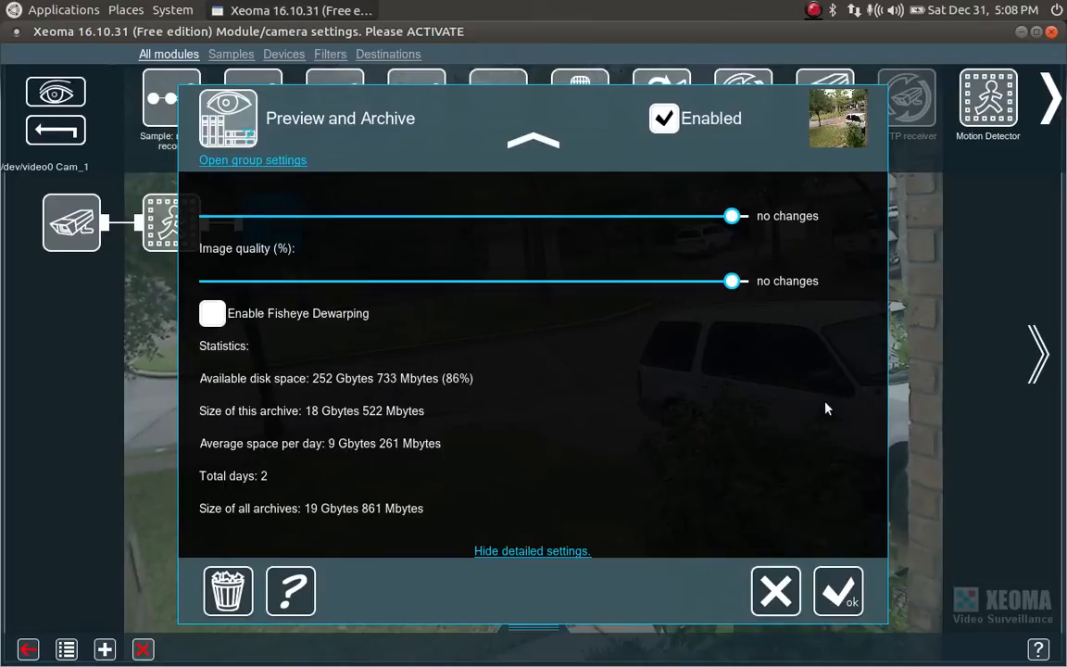
{"action": "scroll", "coordinate": [840, 414], "scroll_direction": "up", "scroll_amount": 3}
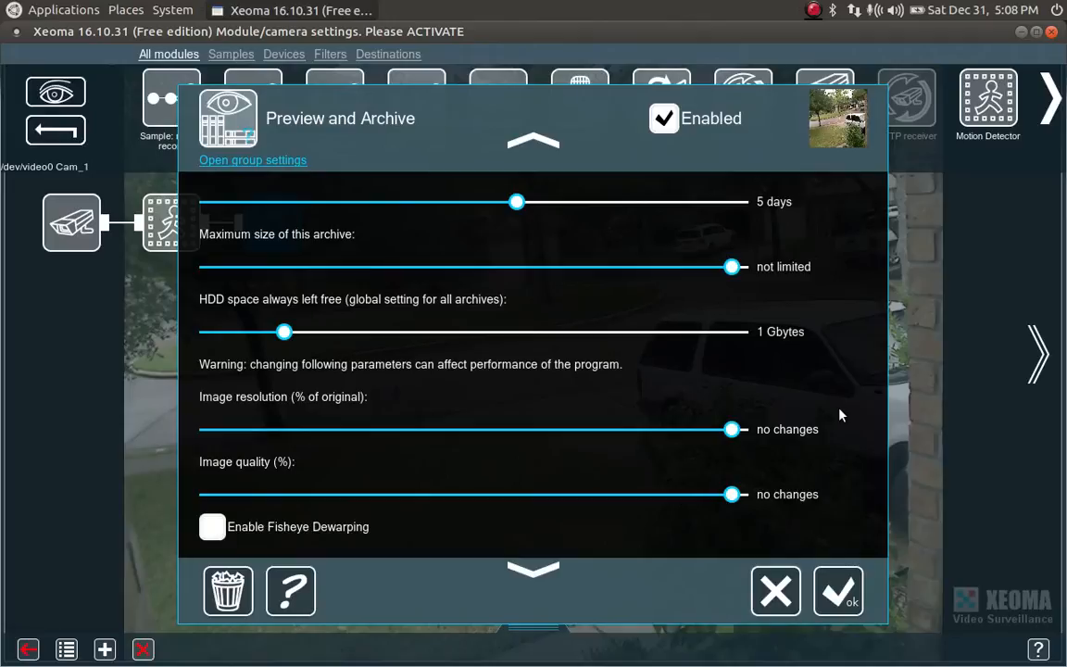
{"action": "scroll", "coordinate": [840, 414], "scroll_direction": "down", "scroll_amount": 3}
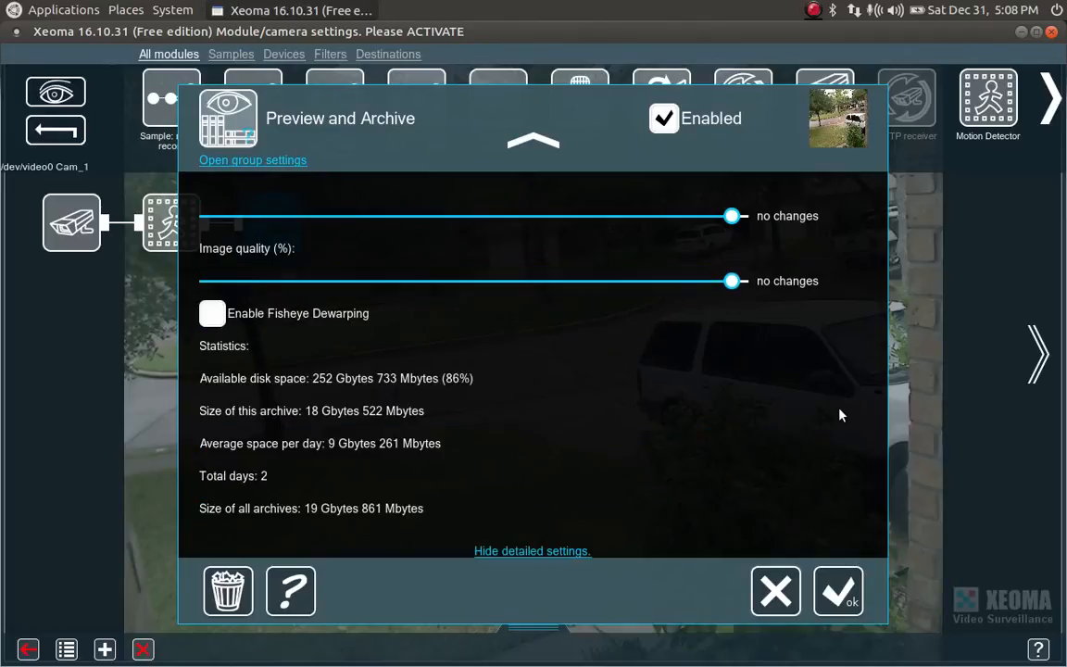
{"action": "left_click", "coordinate": [778, 593]}
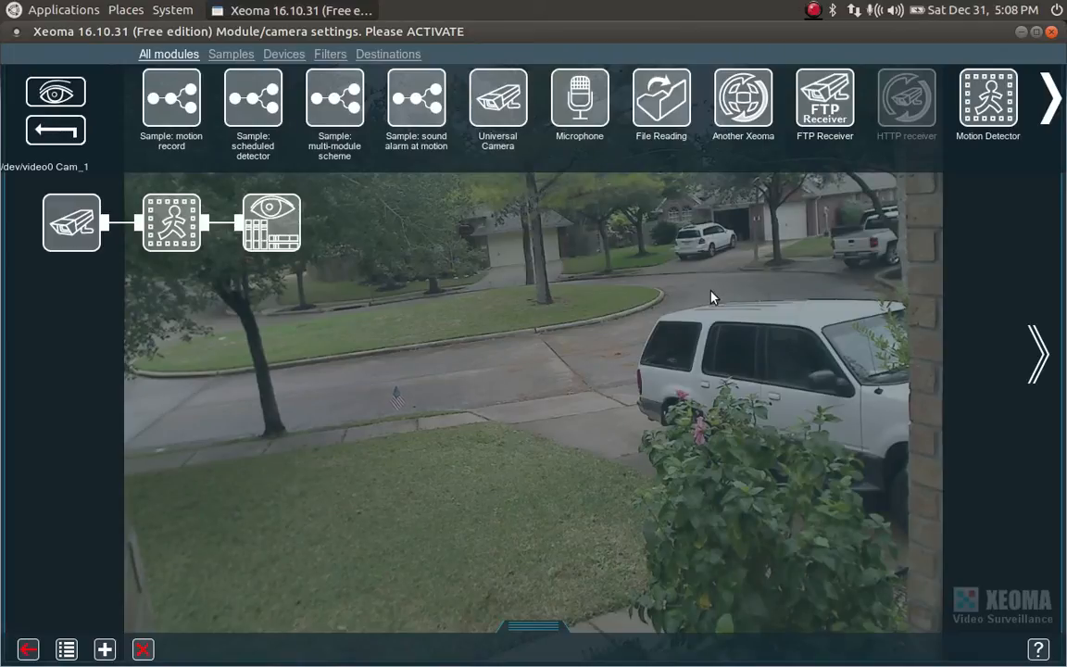
Review Cam_2's Preview and Archive settings and archive statistics without saving, and return to the real-time view of both cameras.
{"action": "left_click", "coordinate": [28, 649]}
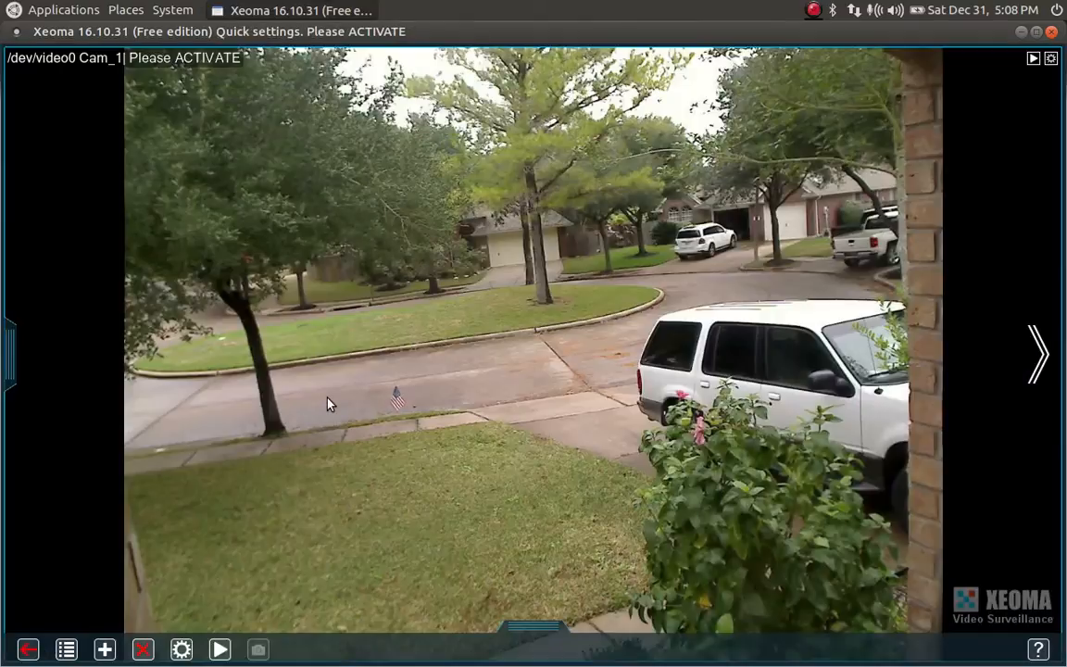
{"action": "left_click", "coordinate": [435, 391]}
{"action": "left_click", "coordinate": [671, 340]}
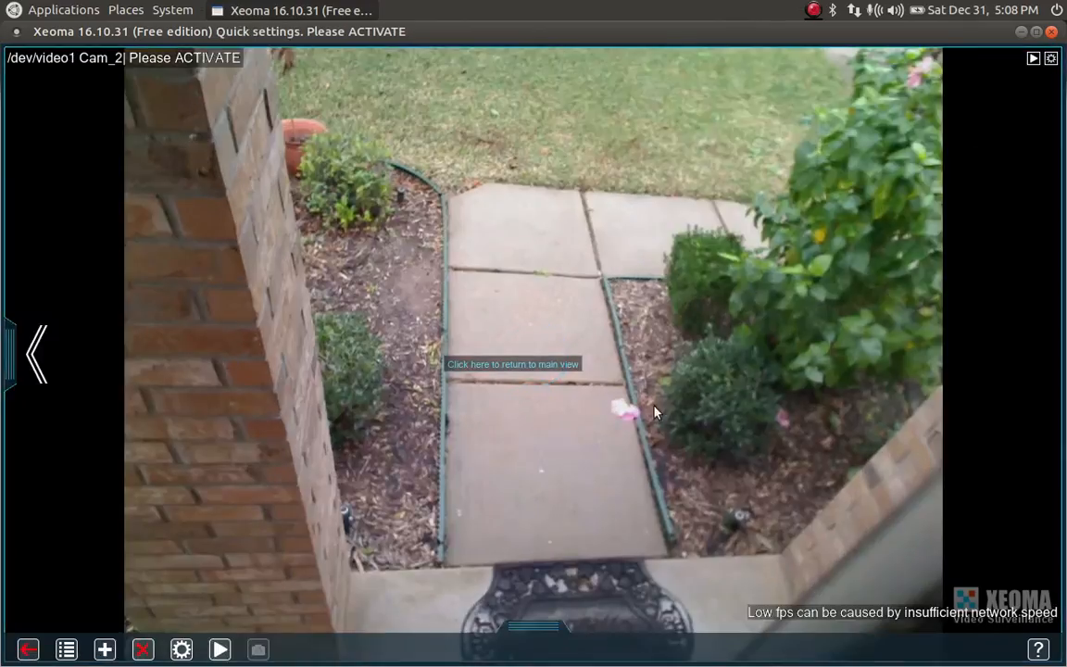
{"action": "left_click", "coordinate": [182, 649]}
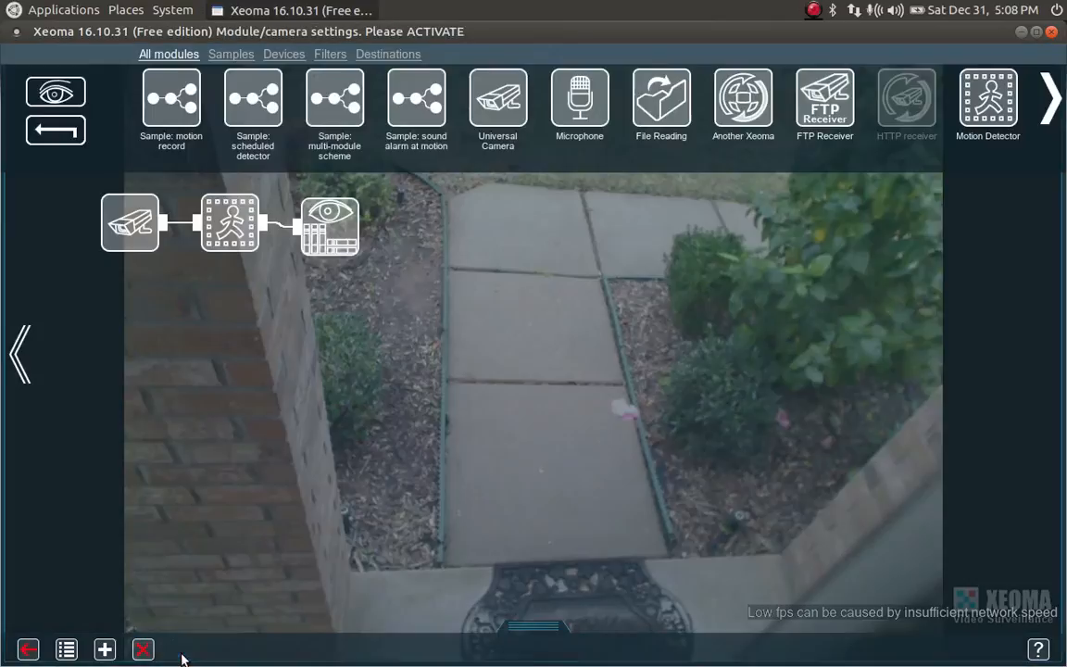
{"action": "left_click", "coordinate": [333, 218]}
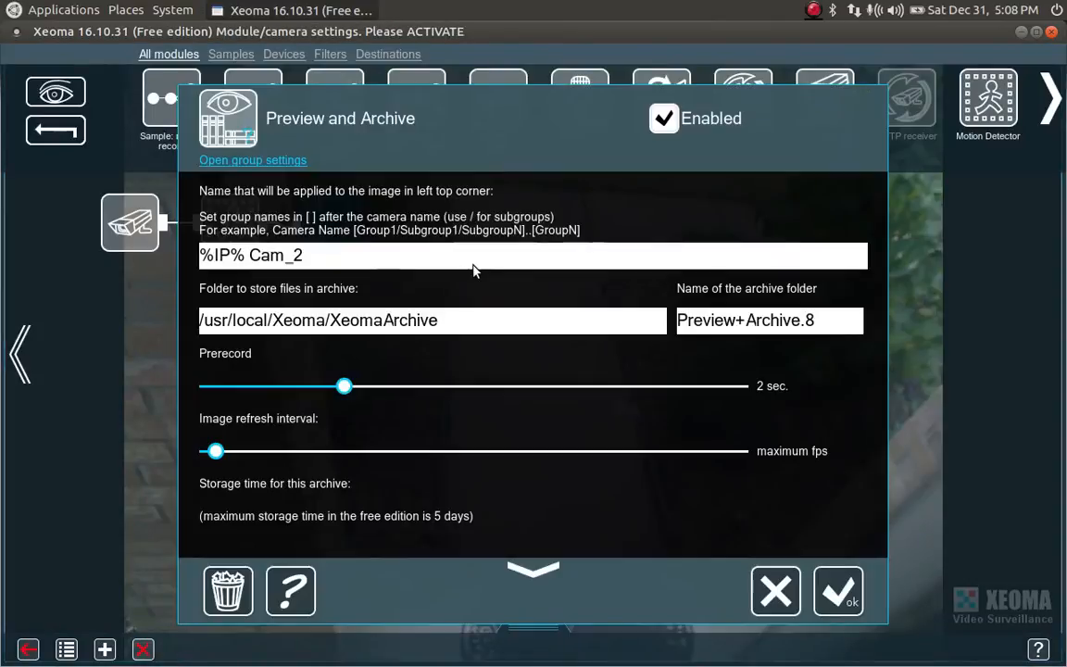
{"action": "scroll", "coordinate": [635, 355], "scroll_direction": "down", "scroll_amount": 5}
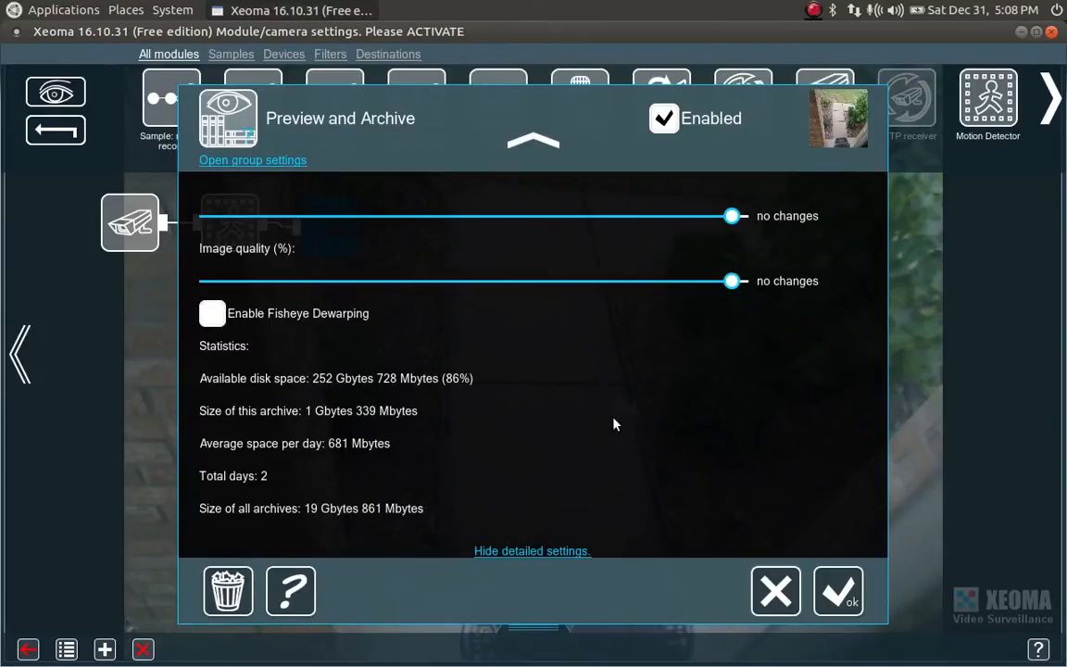
{"action": "left_click", "coordinate": [775, 593]}
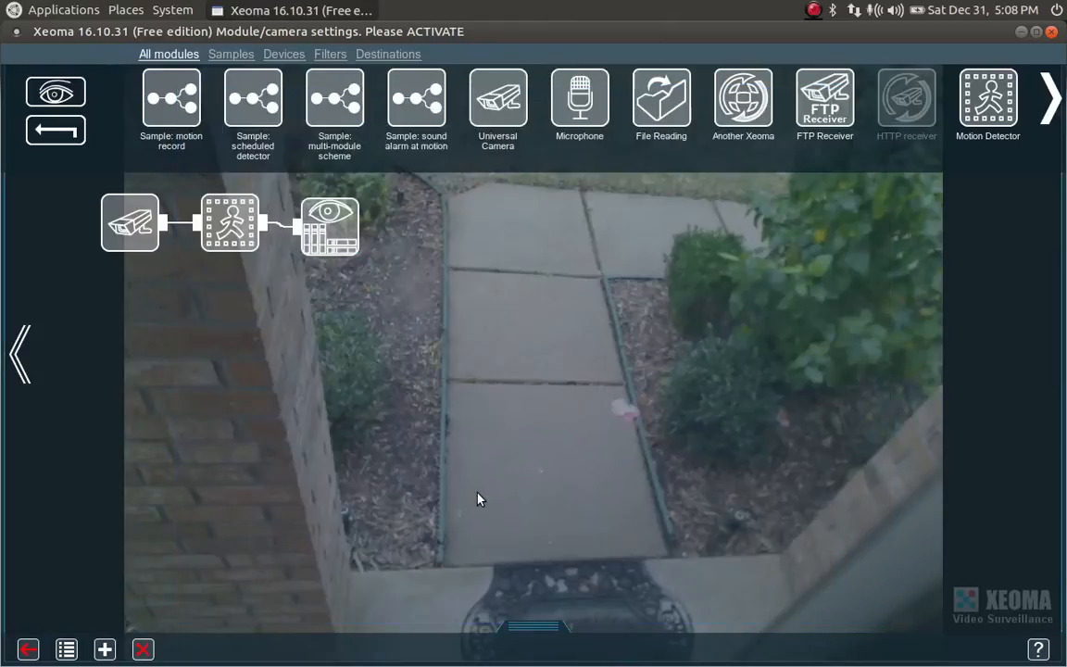
{"action": "left_click", "coordinate": [28, 649]}
{"action": "left_click", "coordinate": [595, 363]}
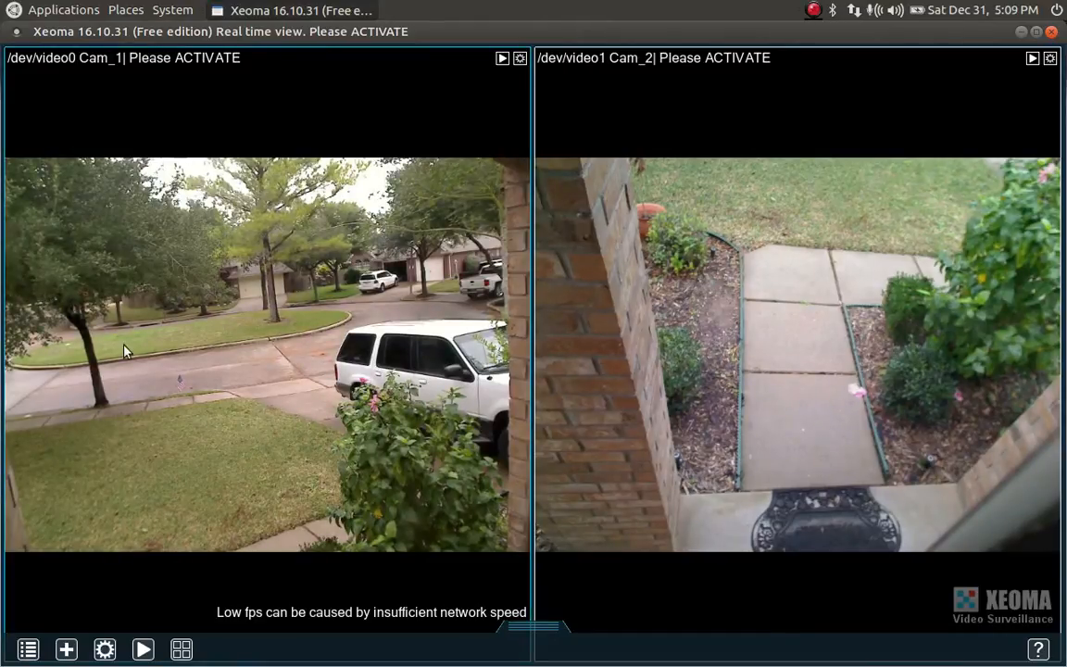
Review Cam_2's Universal Camera settings, including the available image resolutions and image adjustments, and close them without saving.
{"action": "left_click", "coordinate": [105, 651]}
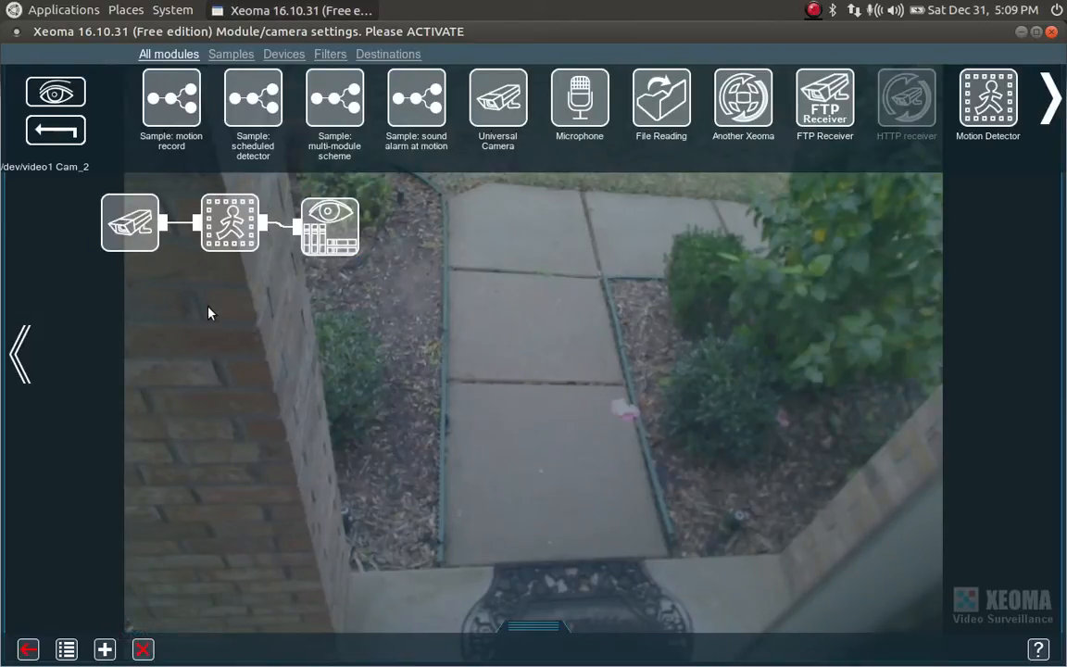
{"action": "left_click", "coordinate": [141, 232]}
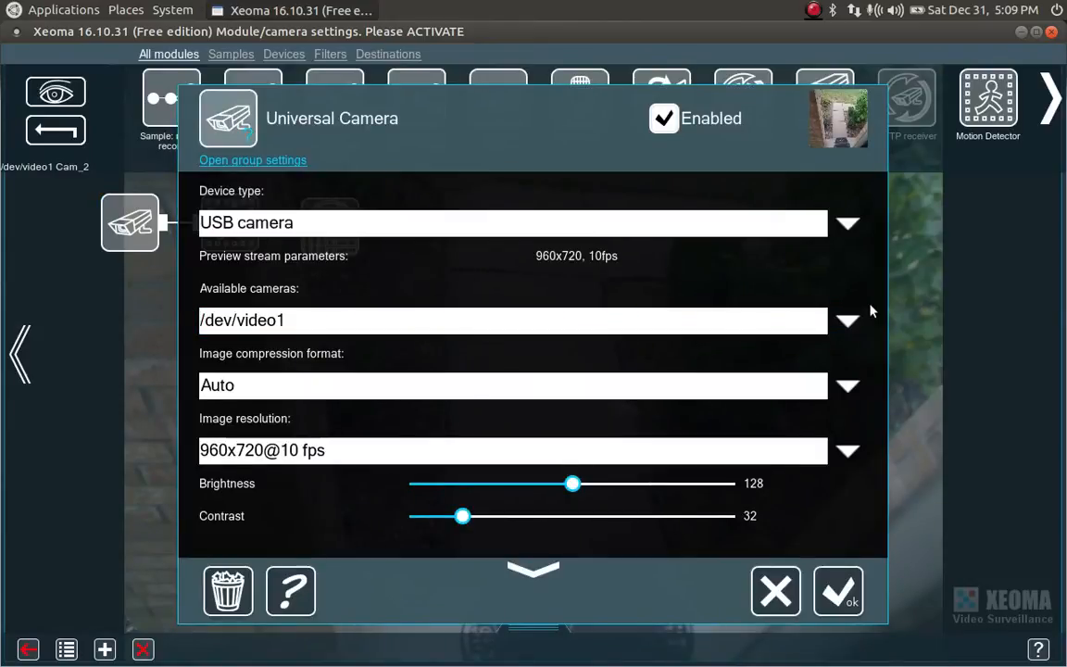
{"action": "scroll", "coordinate": [871, 311], "scroll_direction": "down", "scroll_amount": 1}
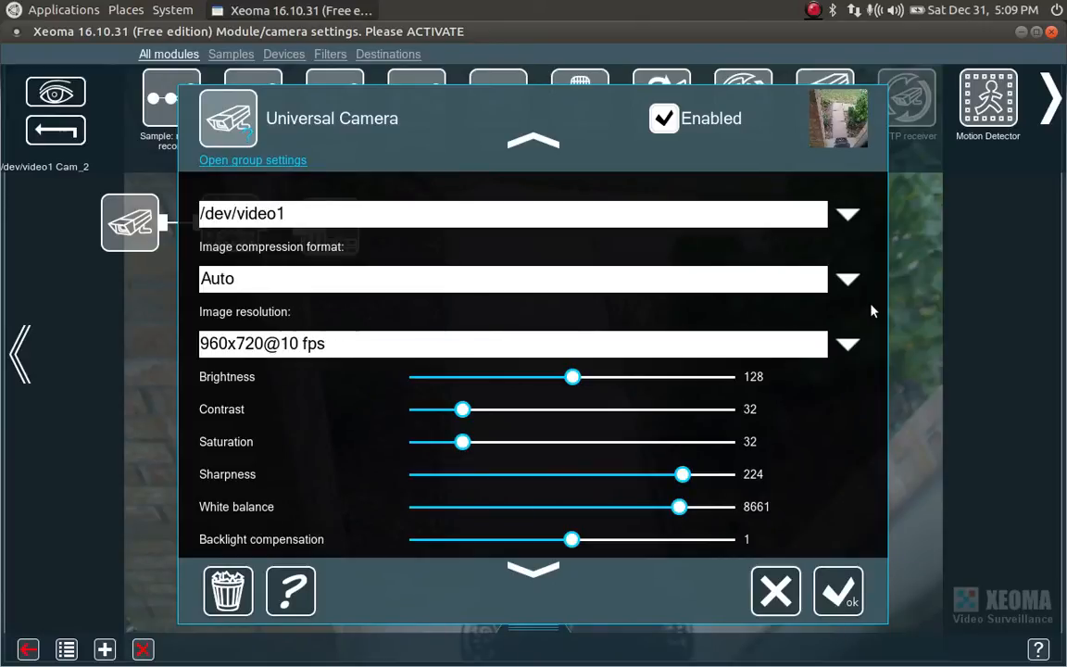
{"action": "left_click", "coordinate": [848, 346]}
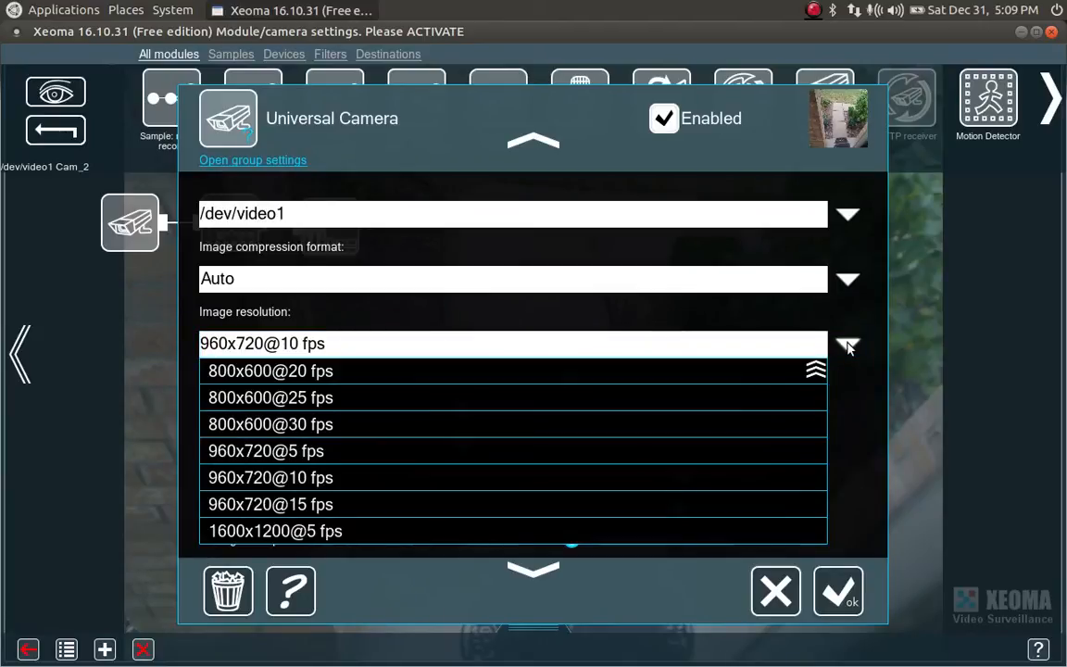
{"action": "left_click", "coordinate": [849, 346]}
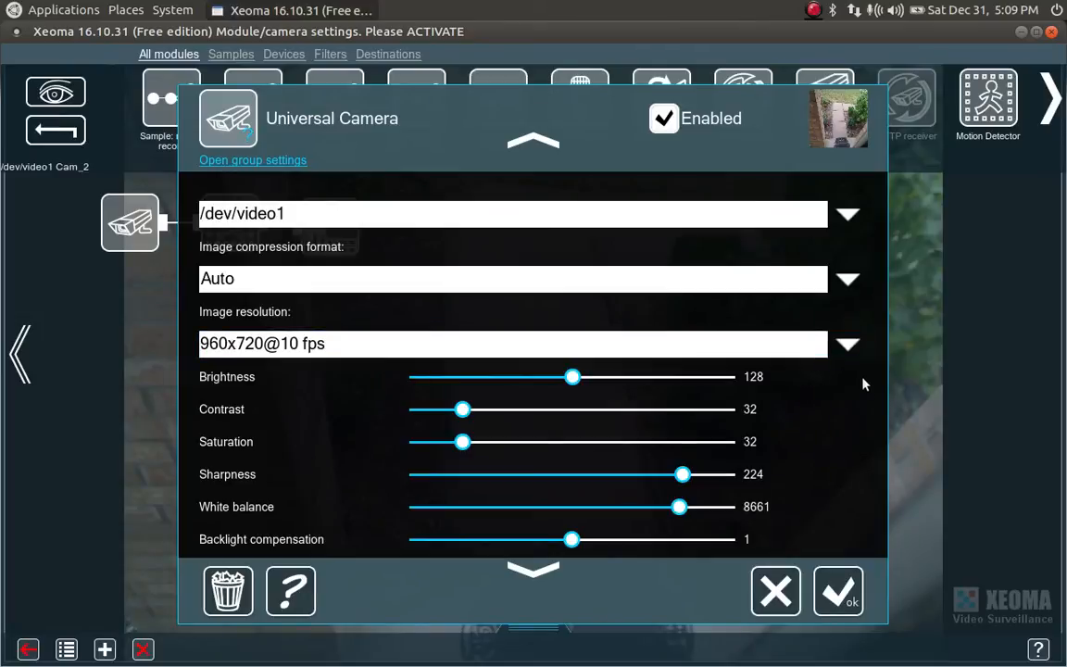
{"action": "scroll", "coordinate": [869, 392], "scroll_direction": "down", "scroll_amount": 3}
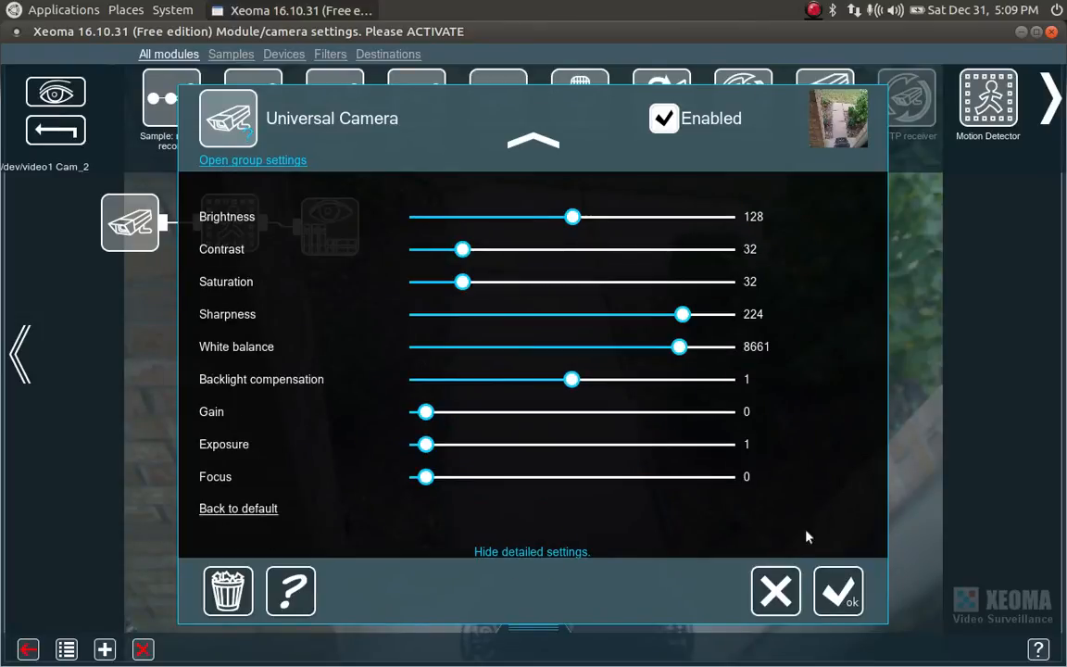
{"action": "left_click", "coordinate": [775, 590]}
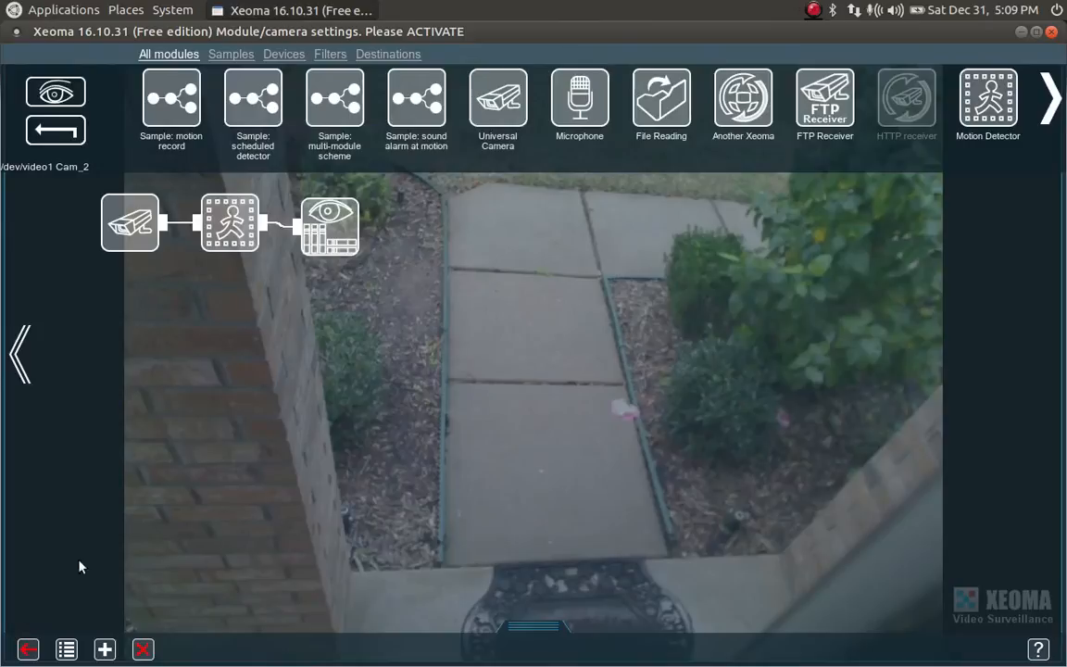
Review Cam_1's Universal Camera settings, including device type and image resolution, close them without saving, and leave the module settings.
{"action": "left_click", "coordinate": [28, 649]}
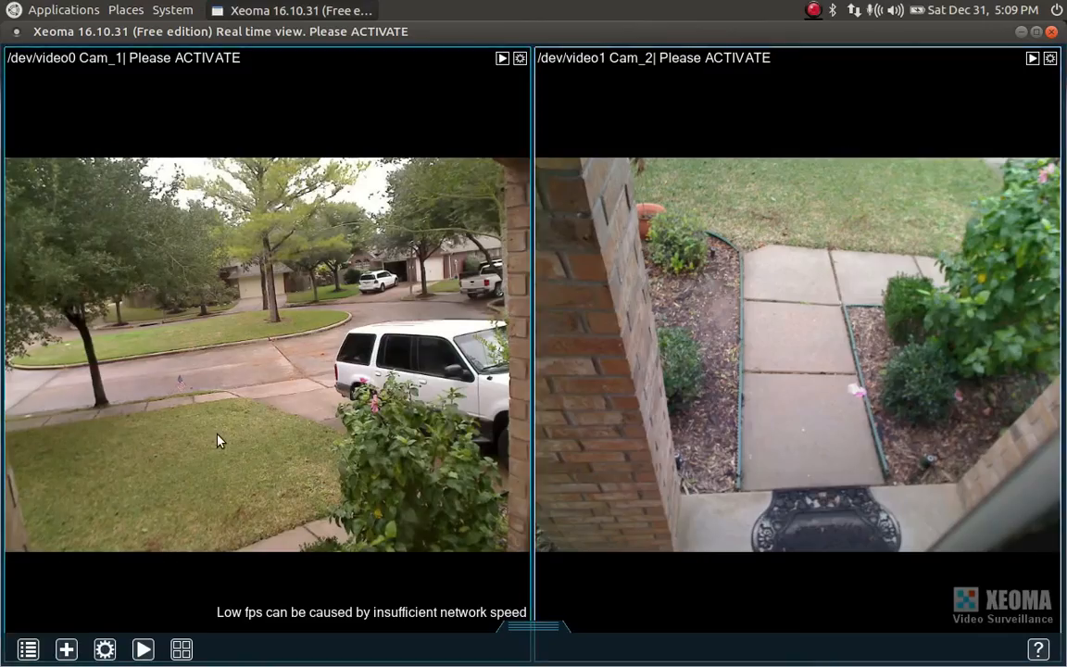
{"action": "left_click", "coordinate": [219, 441]}
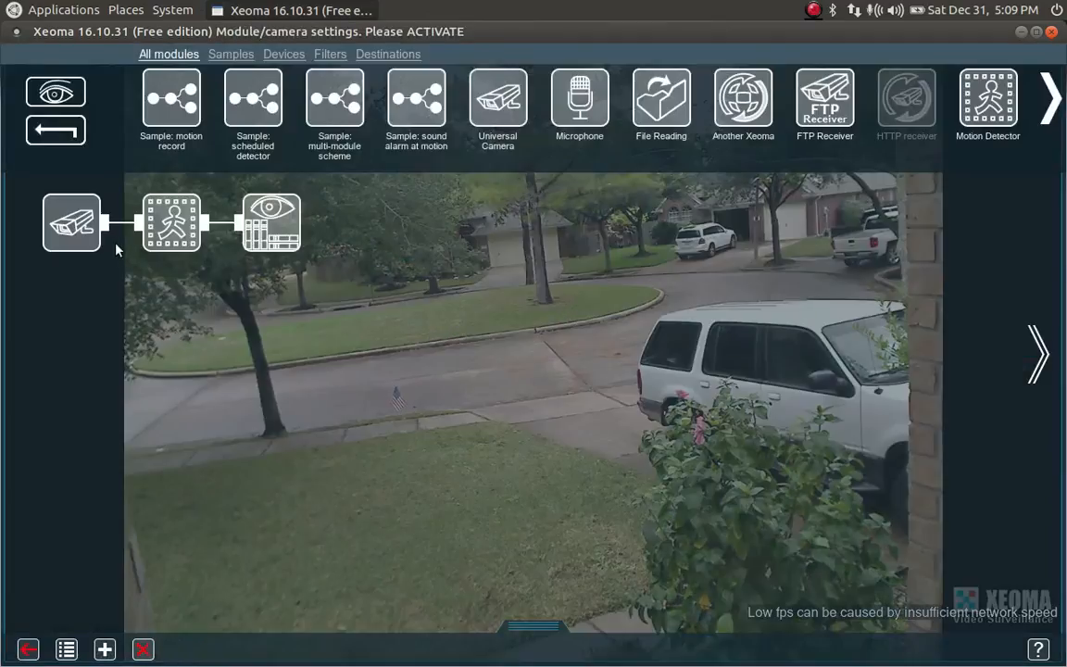
{"action": "left_click", "coordinate": [74, 219]}
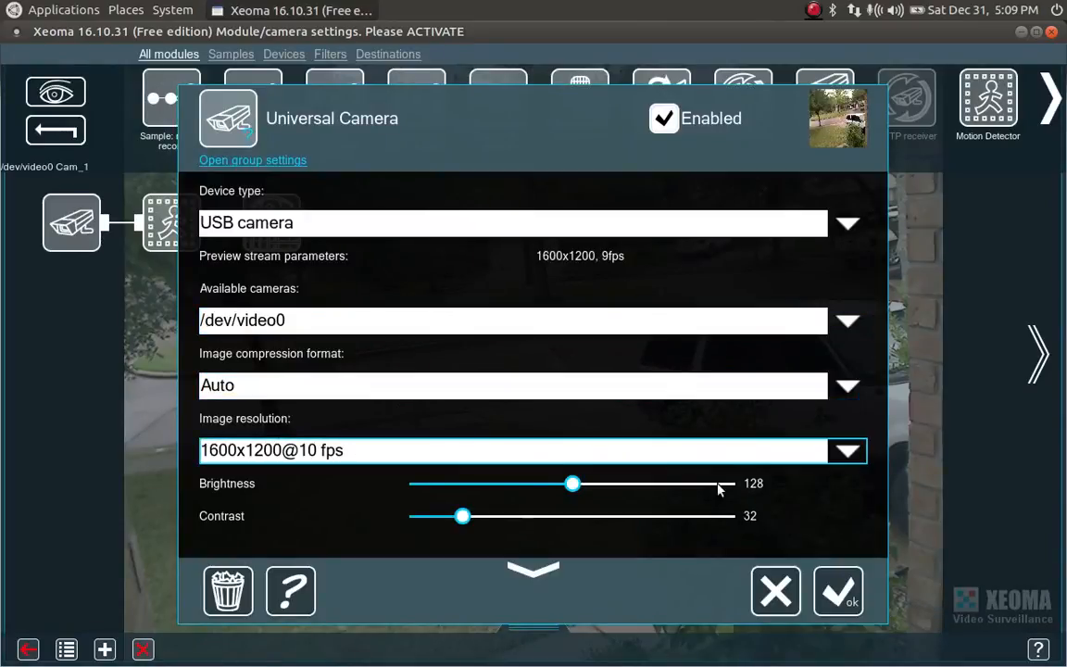
{"action": "left_click", "coordinate": [775, 590]}
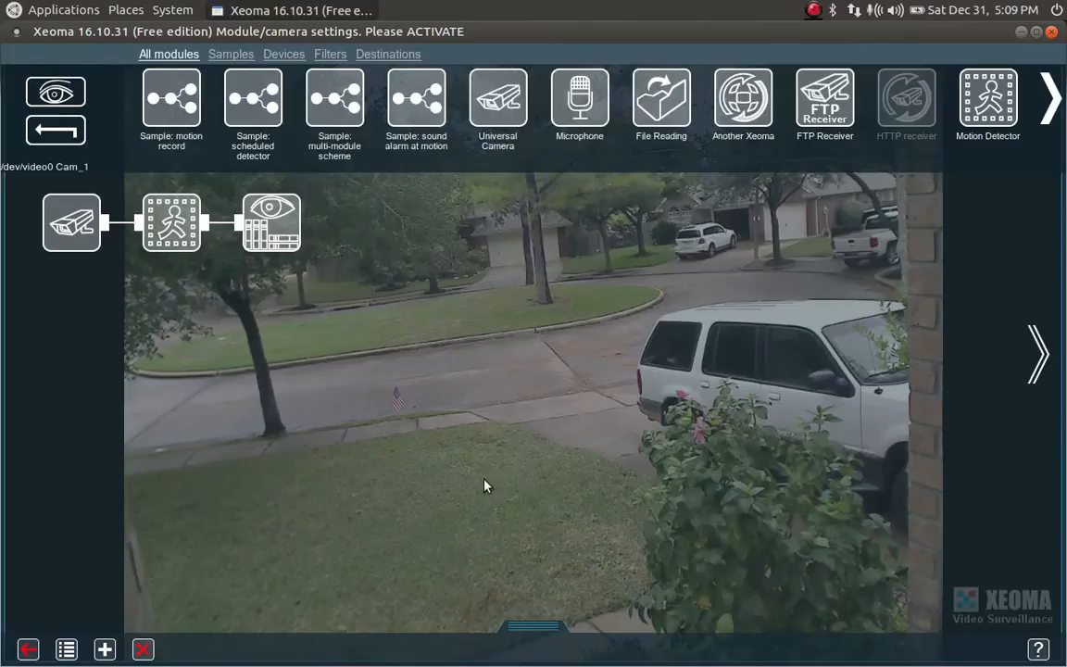
{"action": "left_click", "coordinate": [28, 649]}
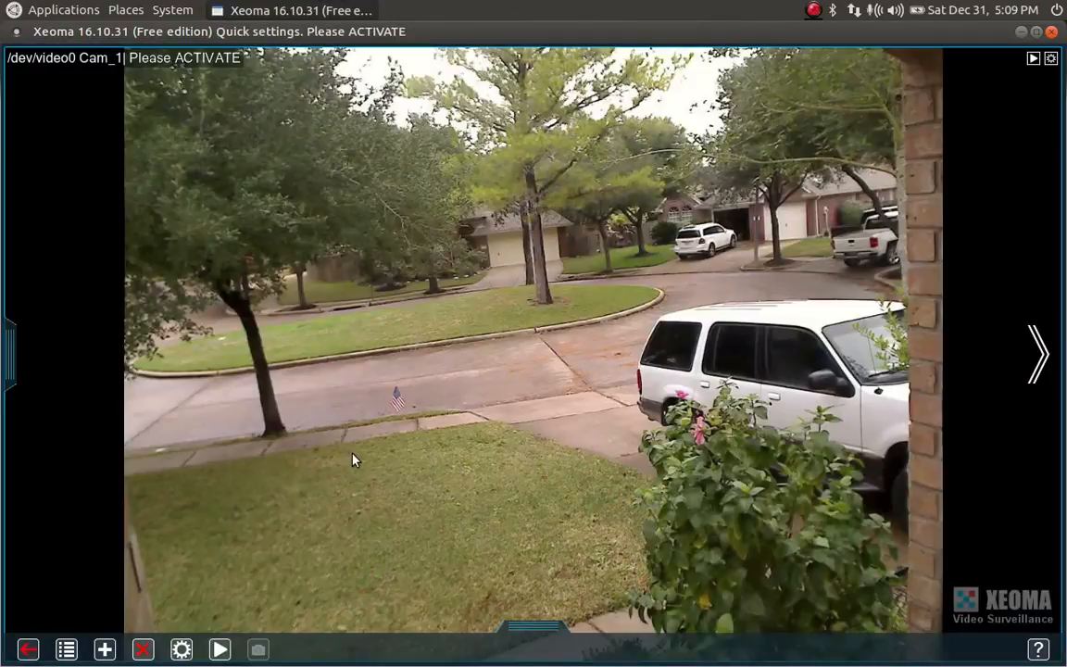
View Cam_1's archive and sample recordings forward from about 18:53 on 2016-12-30 to about 15:18 on 2016-12-31.
{"action": "left_click", "coordinate": [220, 650]}
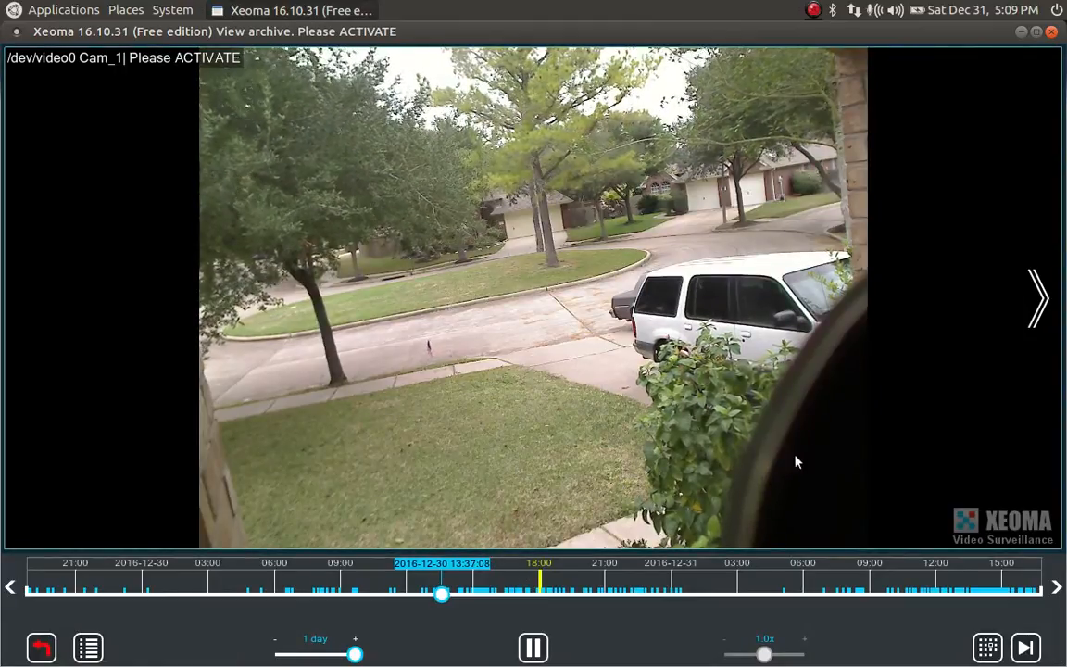
{"action": "left_click", "coordinate": [554, 595]}
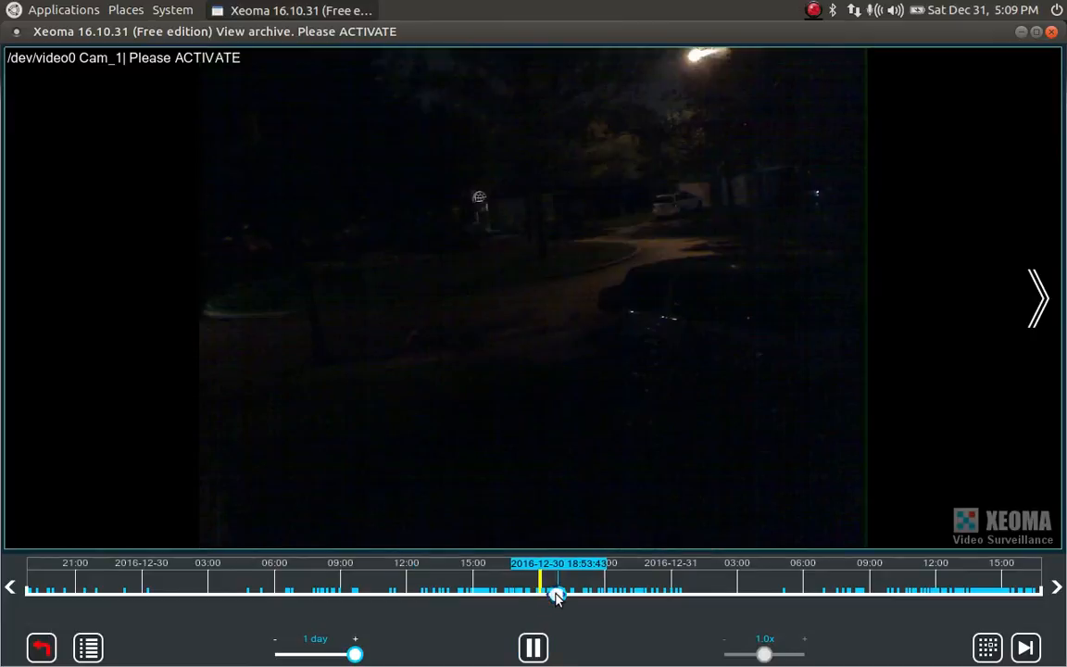
{"action": "left_click", "coordinate": [629, 594]}
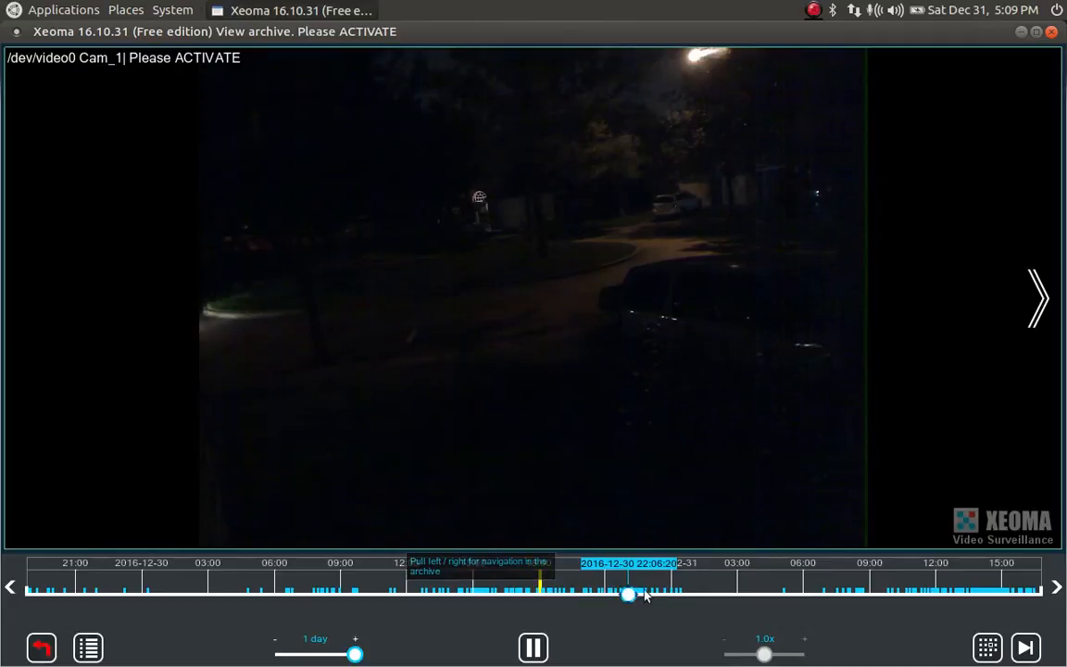
{"action": "left_click", "coordinate": [663, 594]}
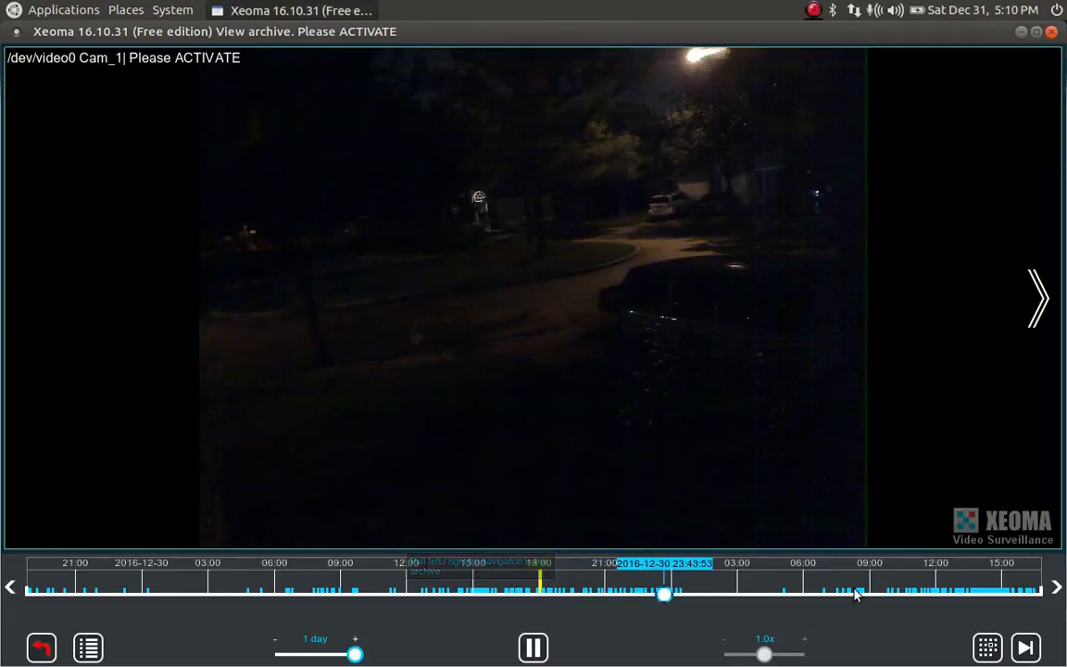
{"action": "left_click", "coordinate": [854, 595]}
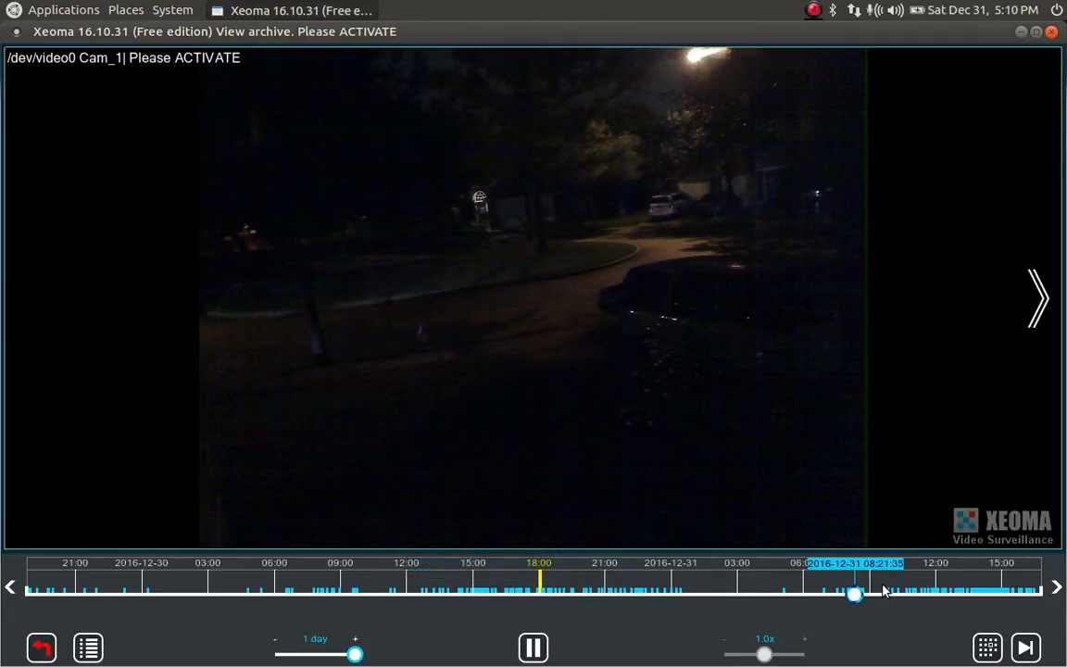
{"action": "left_click", "coordinate": [914, 594]}
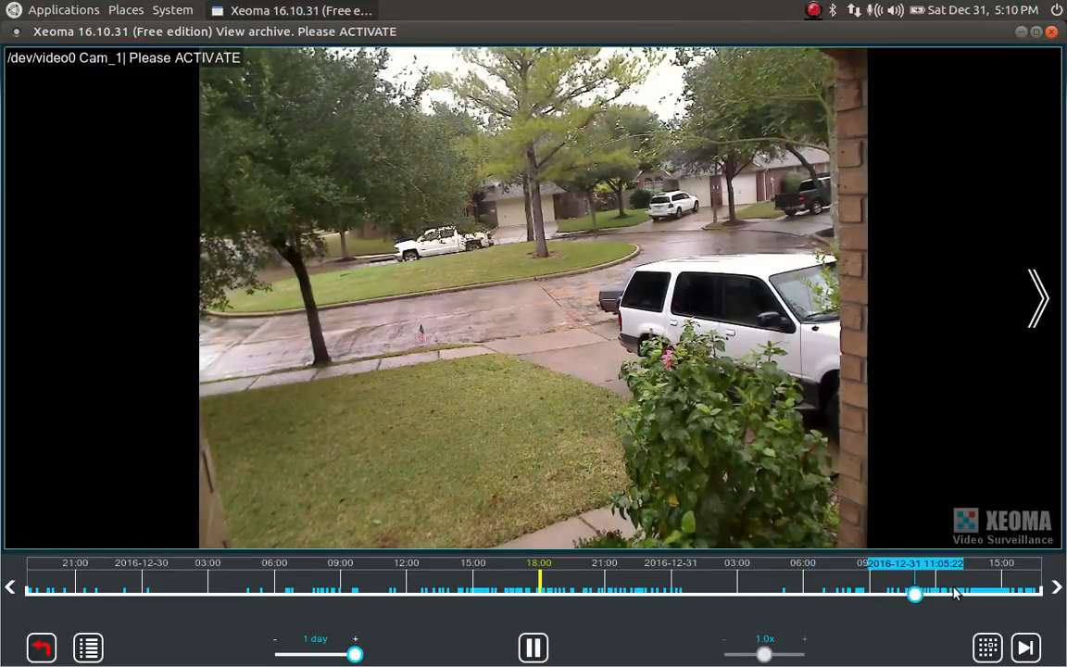
{"action": "left_click", "coordinate": [955, 594]}
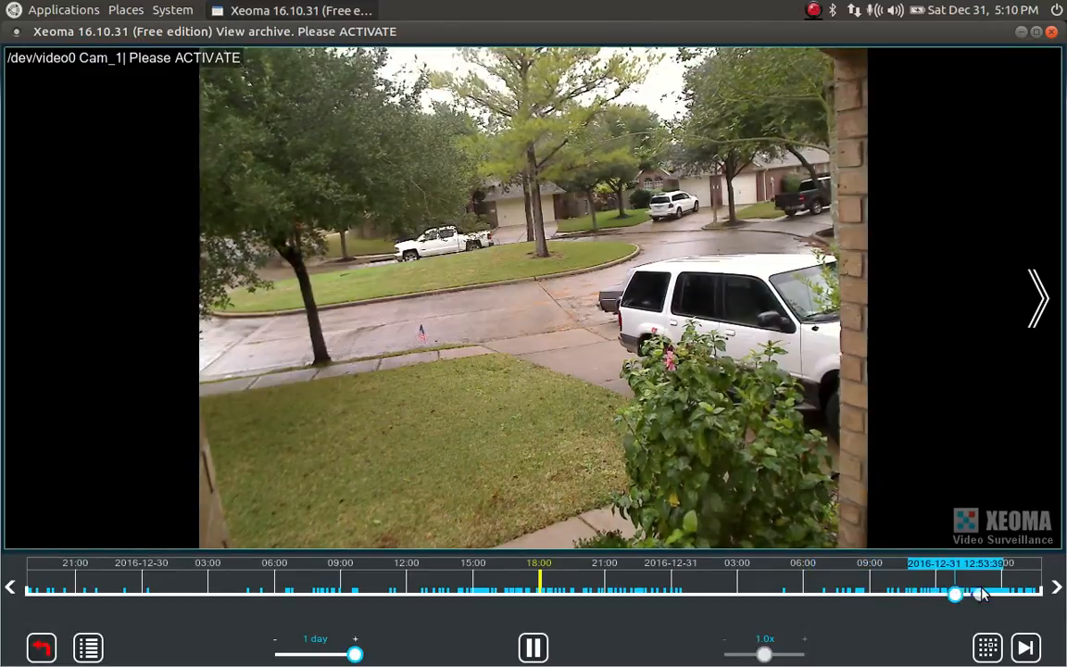
{"action": "left_click", "coordinate": [981, 593]}
{"action": "left_click", "coordinate": [1006, 593]}
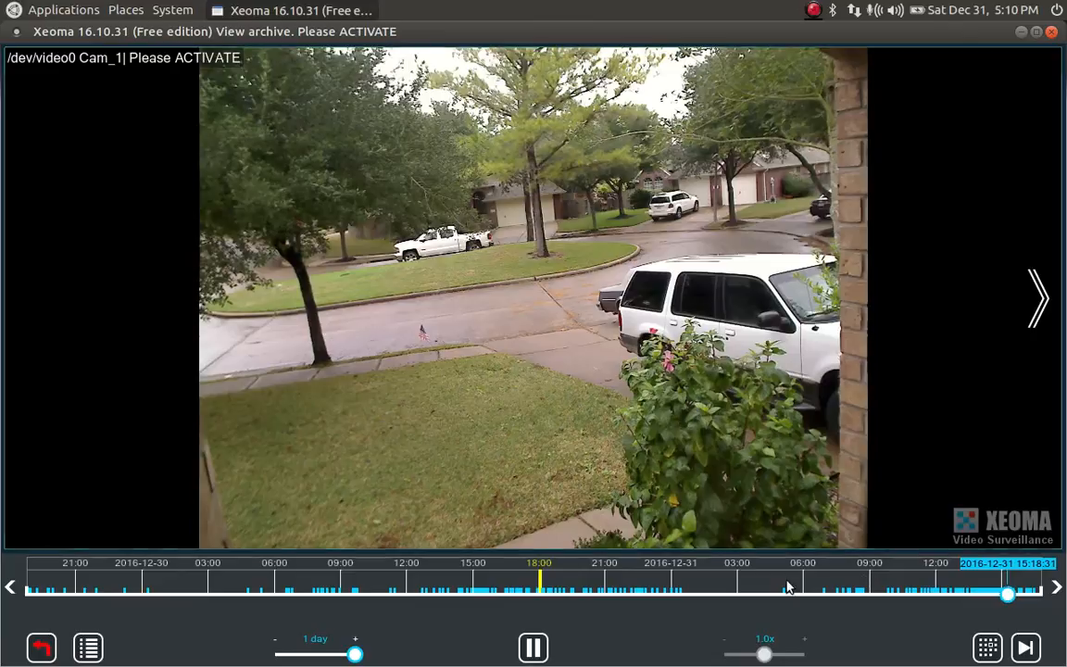
Sample older Cam_1 recordings between about 23:10 on 2016-12-29 and 07:46 on 2016-12-31, ending at about 21:14 on 2016-12-30.
{"action": "left_click", "coordinate": [840, 593]}
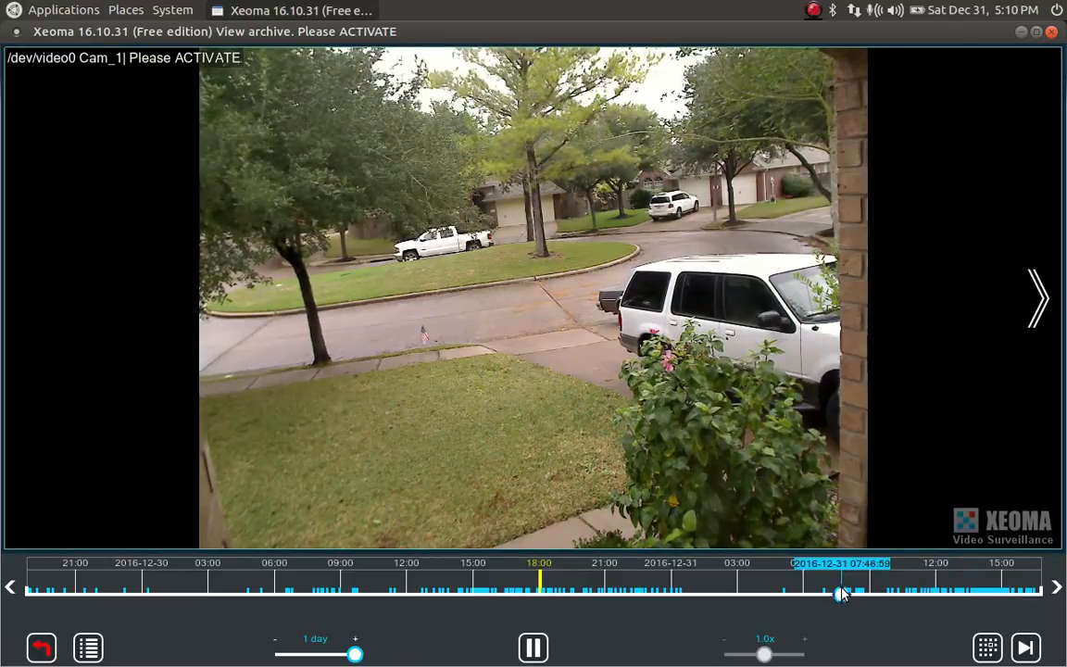
{"action": "left_click", "coordinate": [651, 593]}
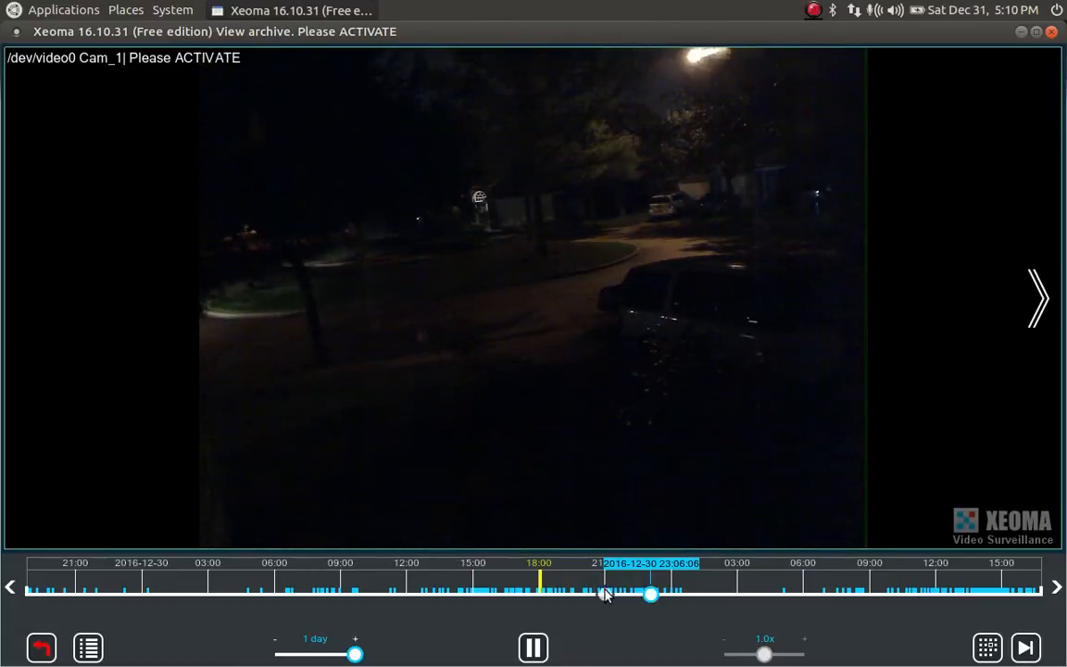
{"action": "left_click", "coordinate": [605, 594]}
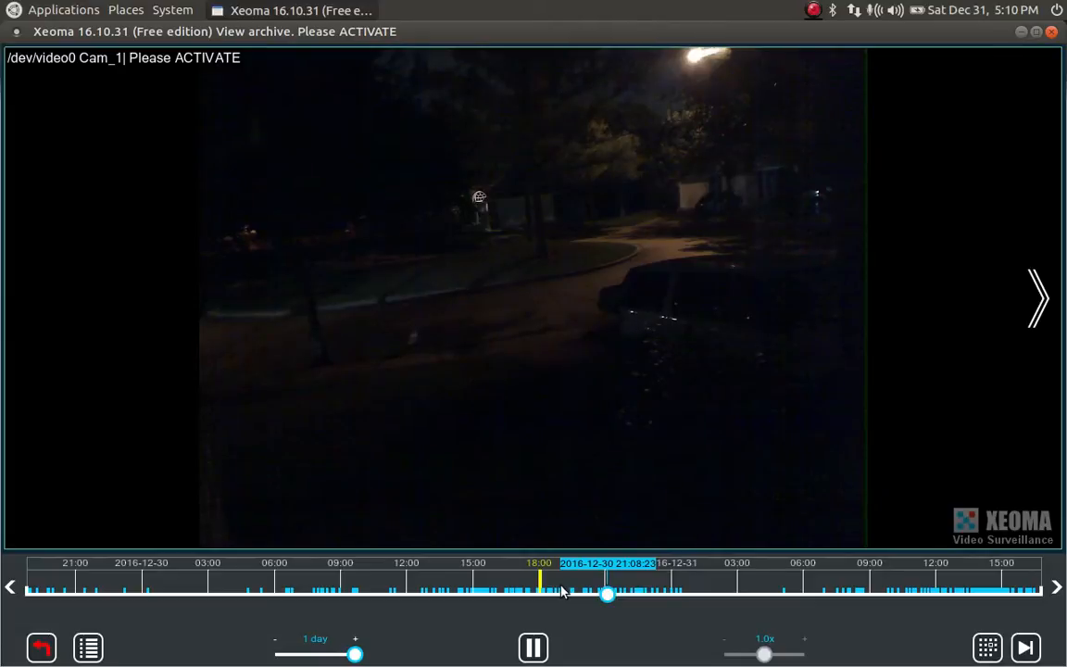
{"action": "left_click", "coordinate": [562, 594]}
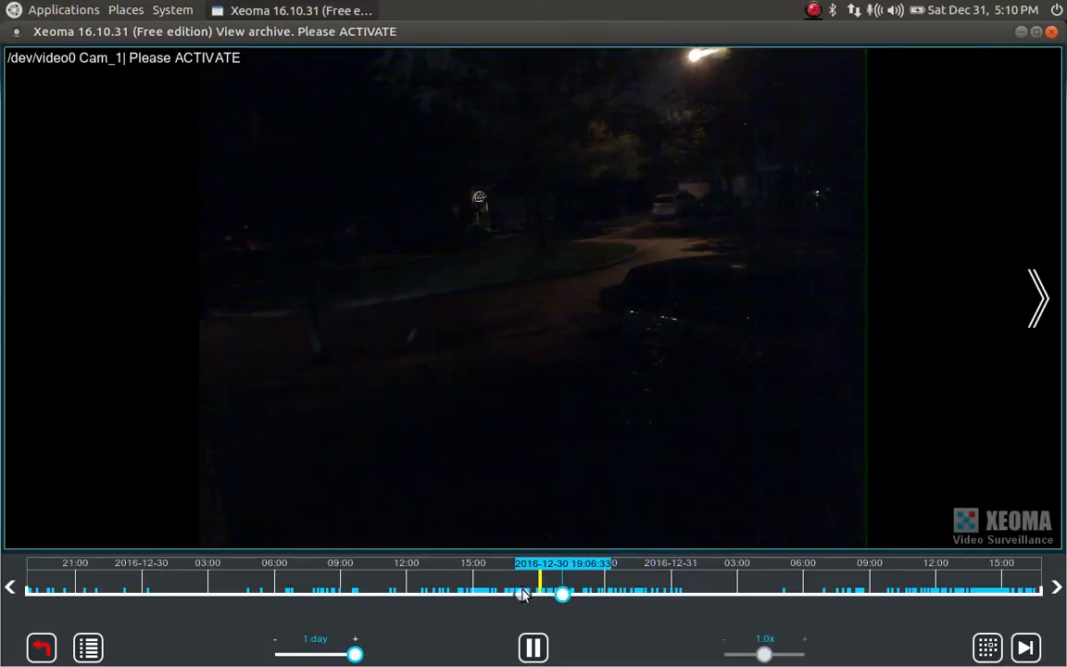
{"action": "left_click", "coordinate": [524, 594]}
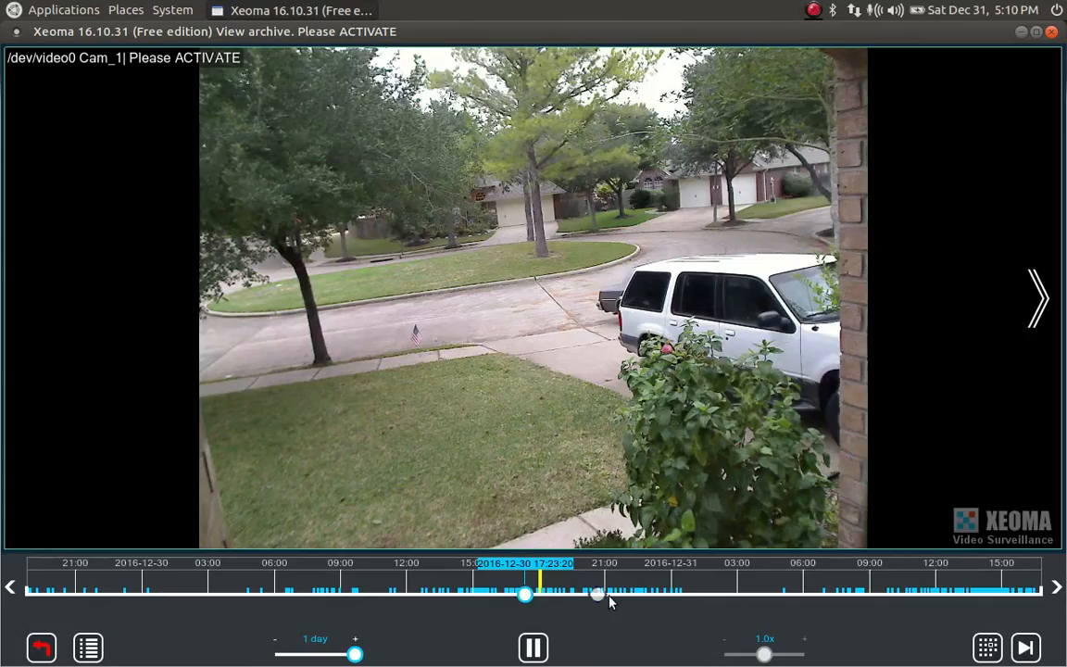
{"action": "left_click", "coordinate": [619, 594]}
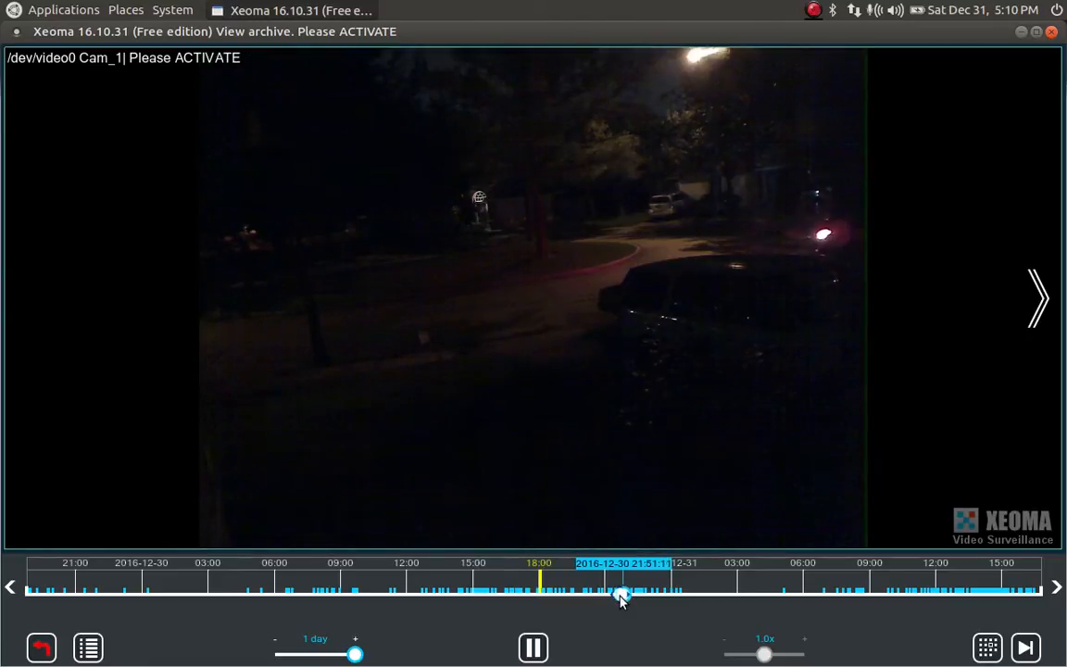
{"action": "left_click", "coordinate": [331, 594]}
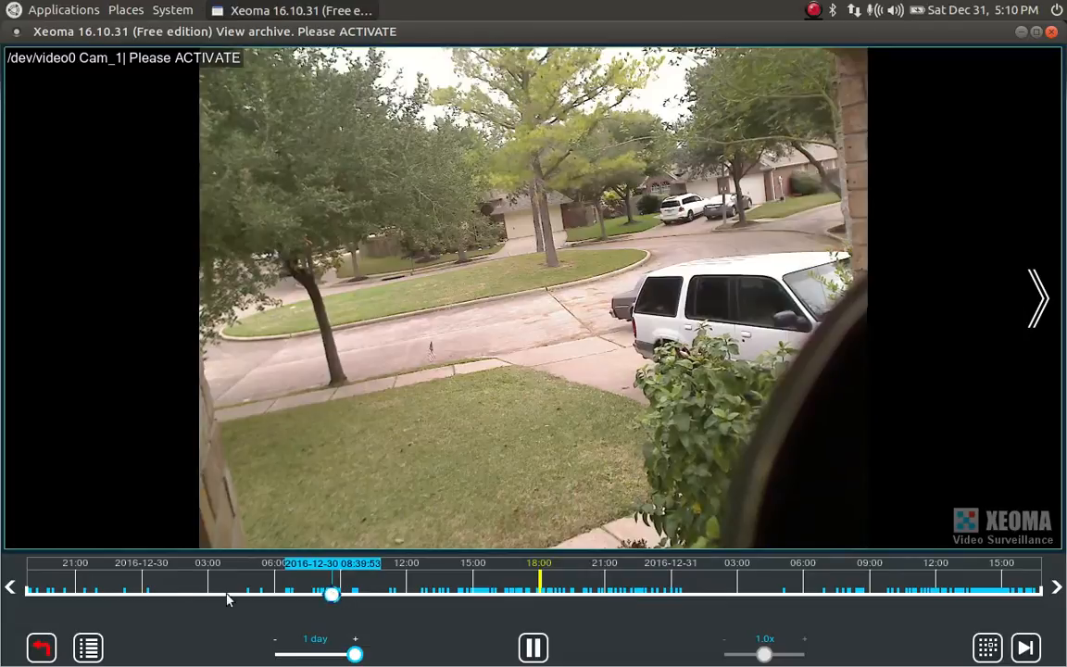
{"action": "left_click", "coordinate": [121, 594]}
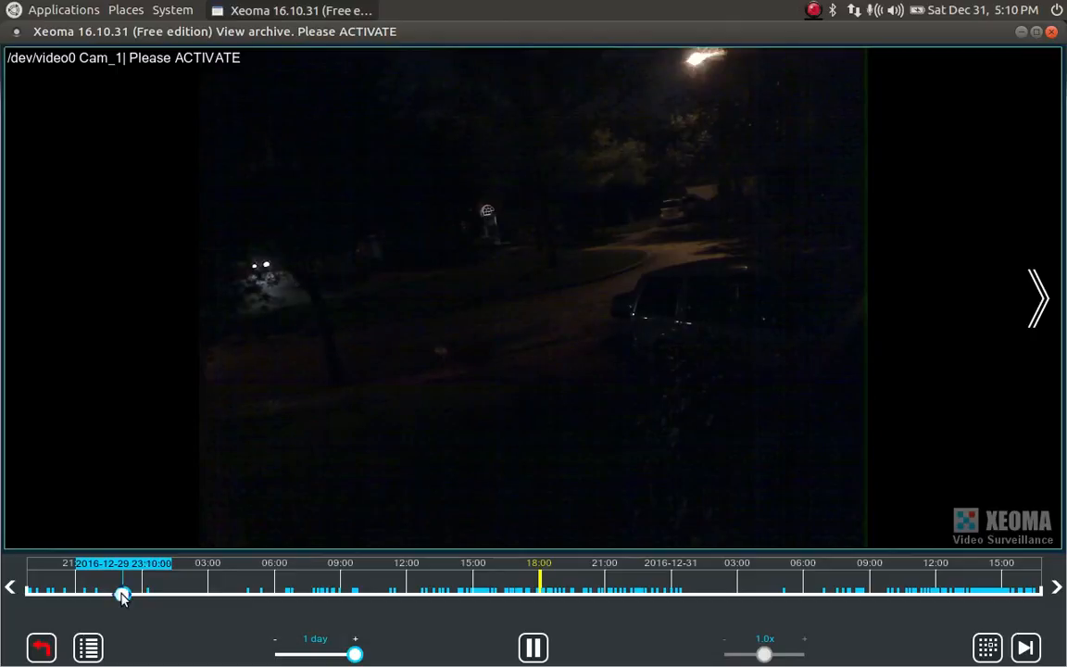
{"action": "left_click", "coordinate": [608, 595]}
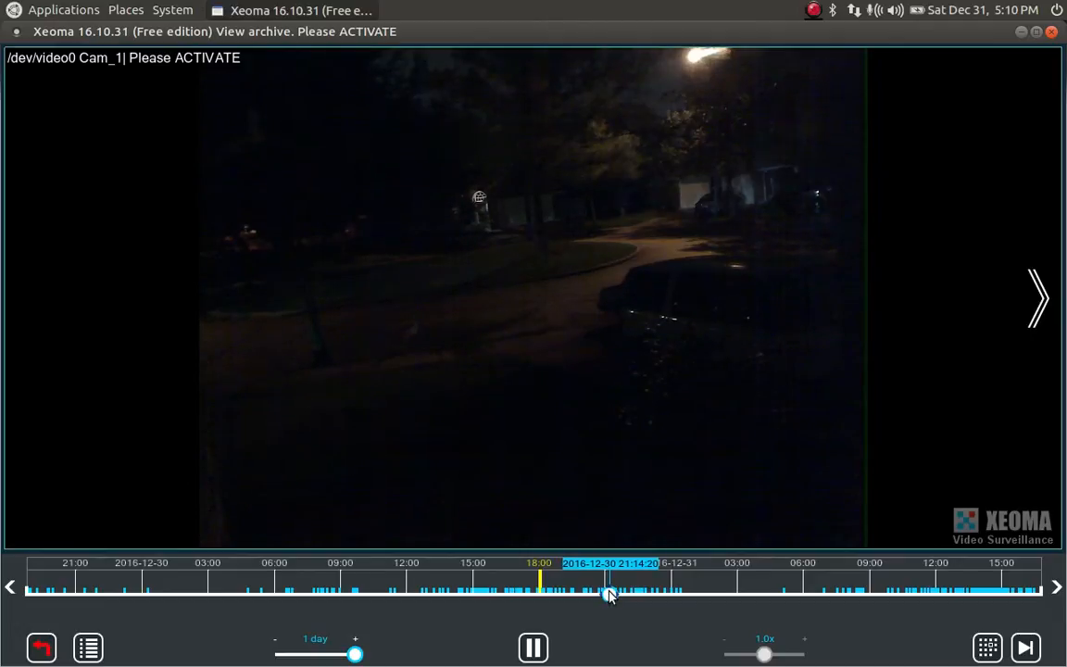
Play Cam_1 recordings from 2016-12-31 between about 10:46 and 16:15, and return to the real-time view of both cameras.
{"action": "left_click", "coordinate": [903, 594]}
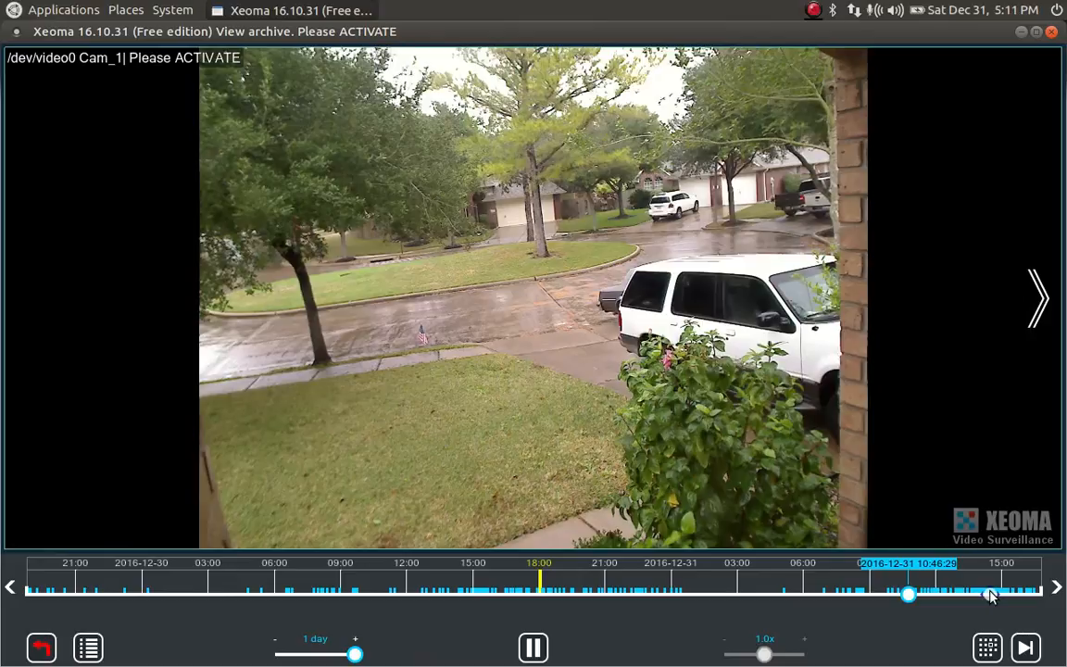
{"action": "left_click", "coordinate": [989, 593]}
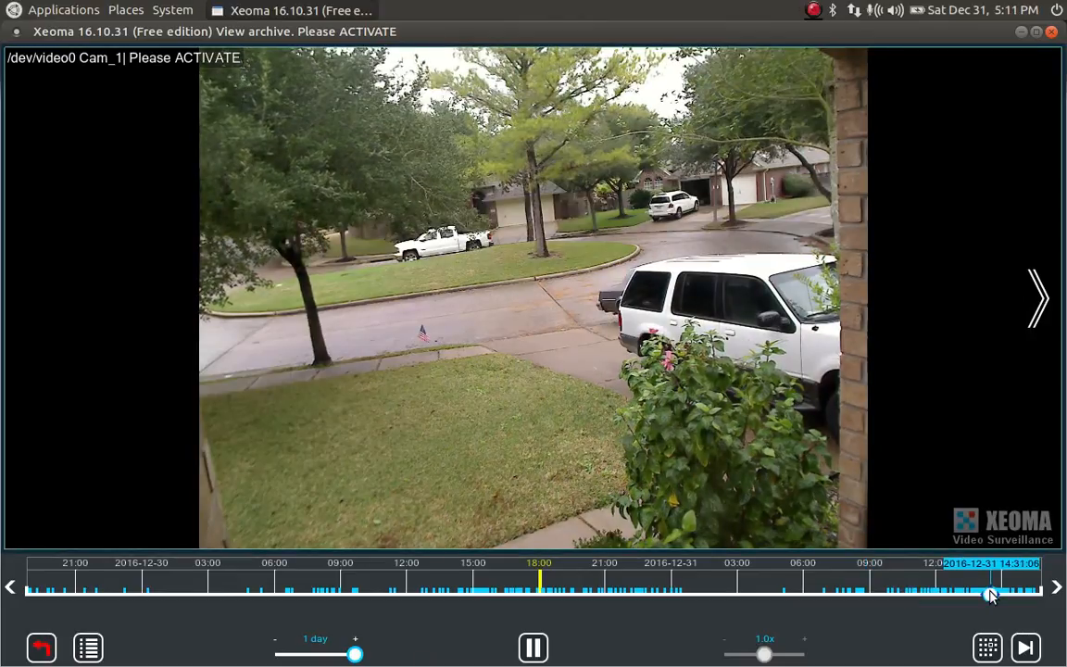
{"action": "left_click", "coordinate": [953, 593]}
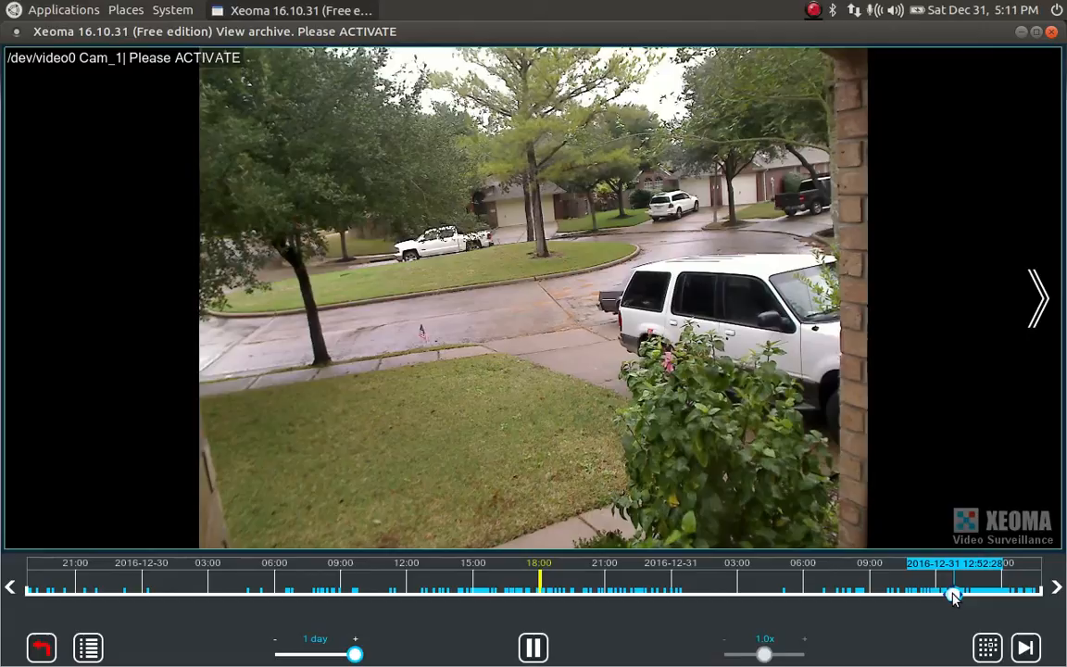
{"action": "left_click", "coordinate": [964, 596]}
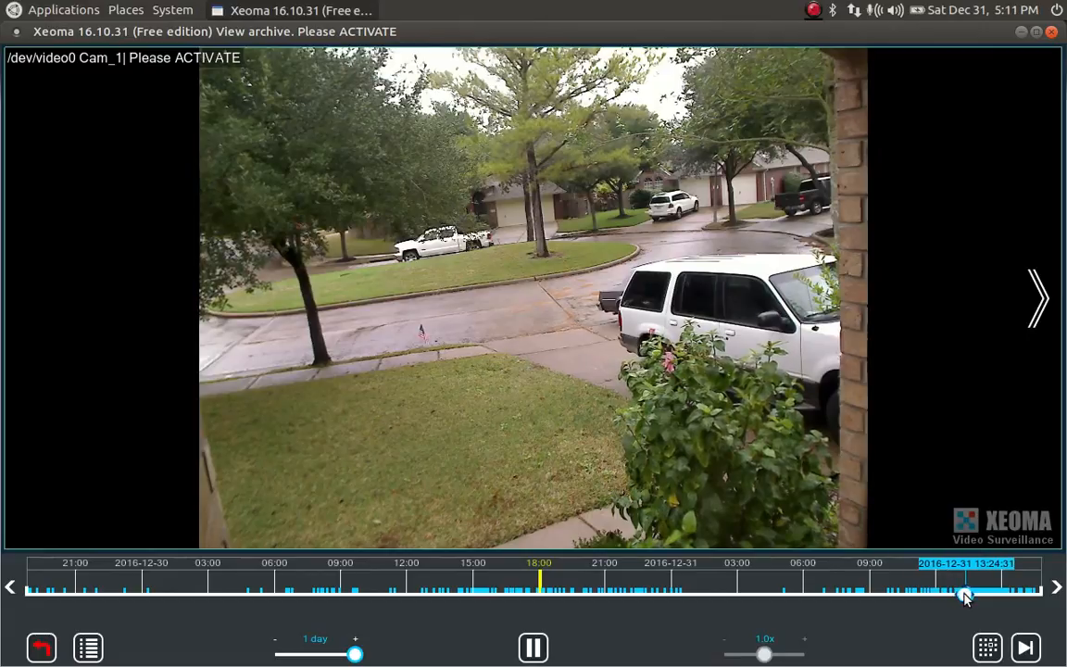
{"action": "left_click", "coordinate": [1016, 596]}
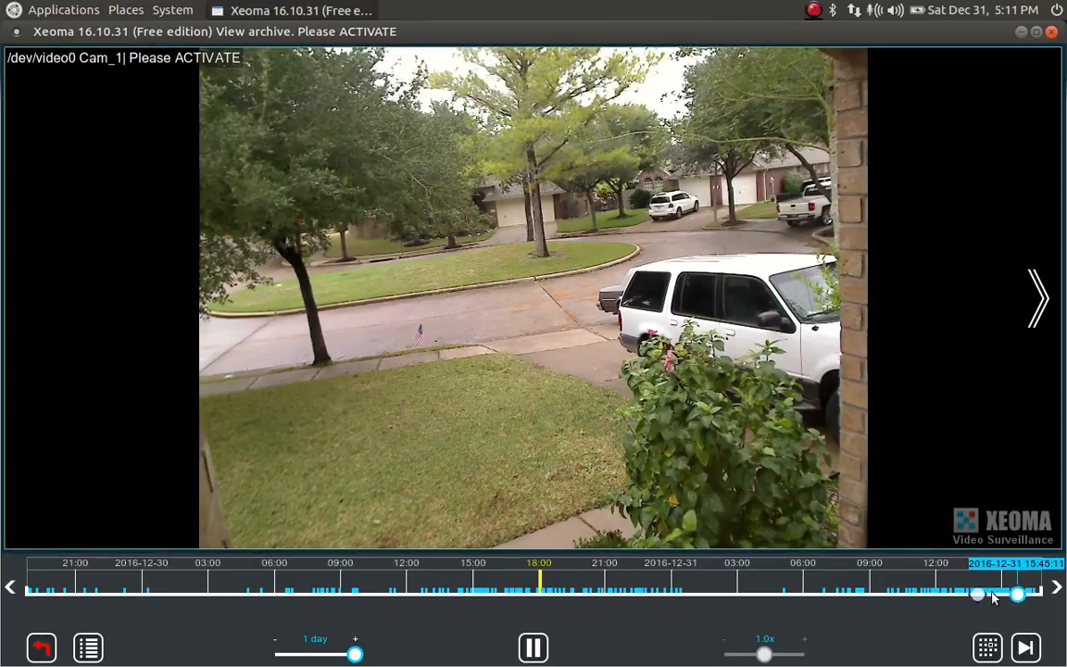
{"action": "left_click_drag", "start_coordinate": [1022, 599], "coordinate": [1029, 599]}
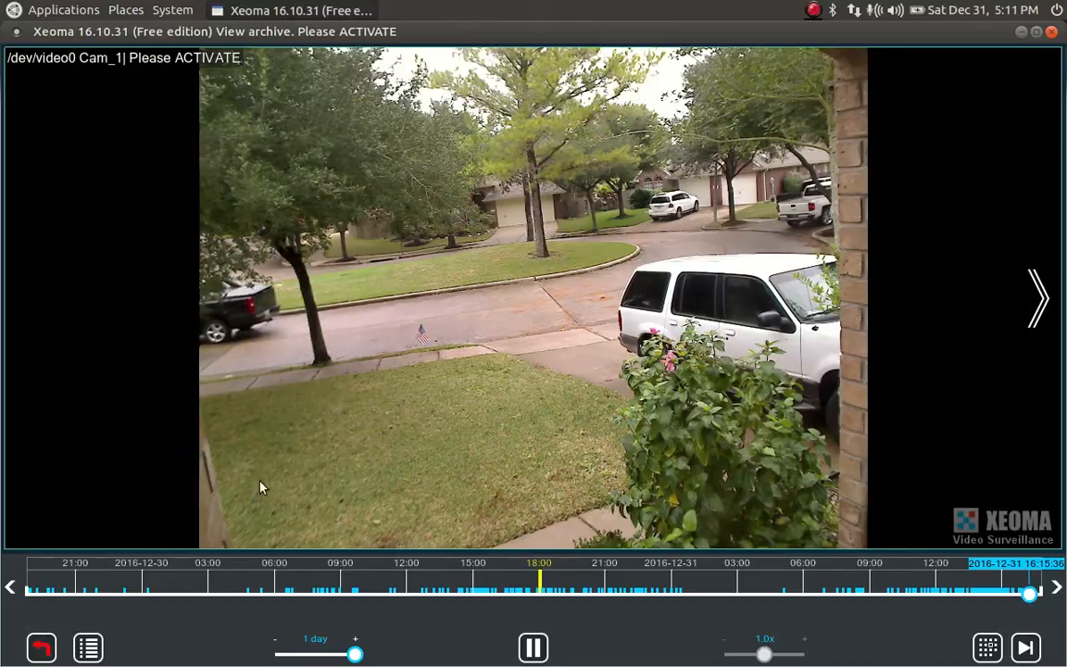
{"action": "left_click", "coordinate": [34, 649]}
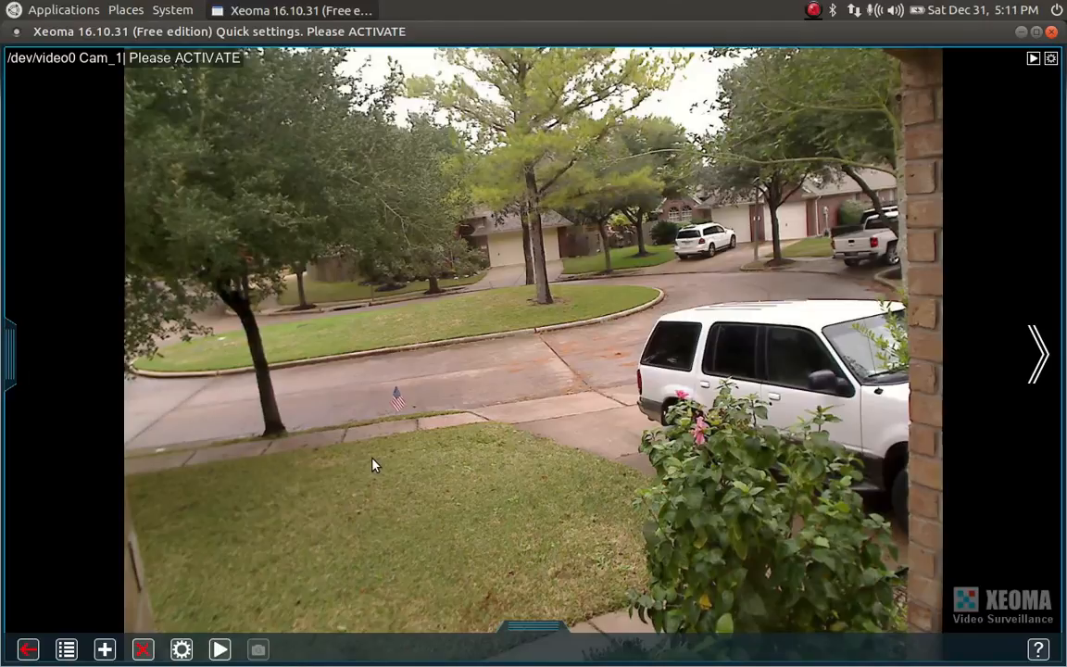
{"action": "left_click", "coordinate": [461, 410]}
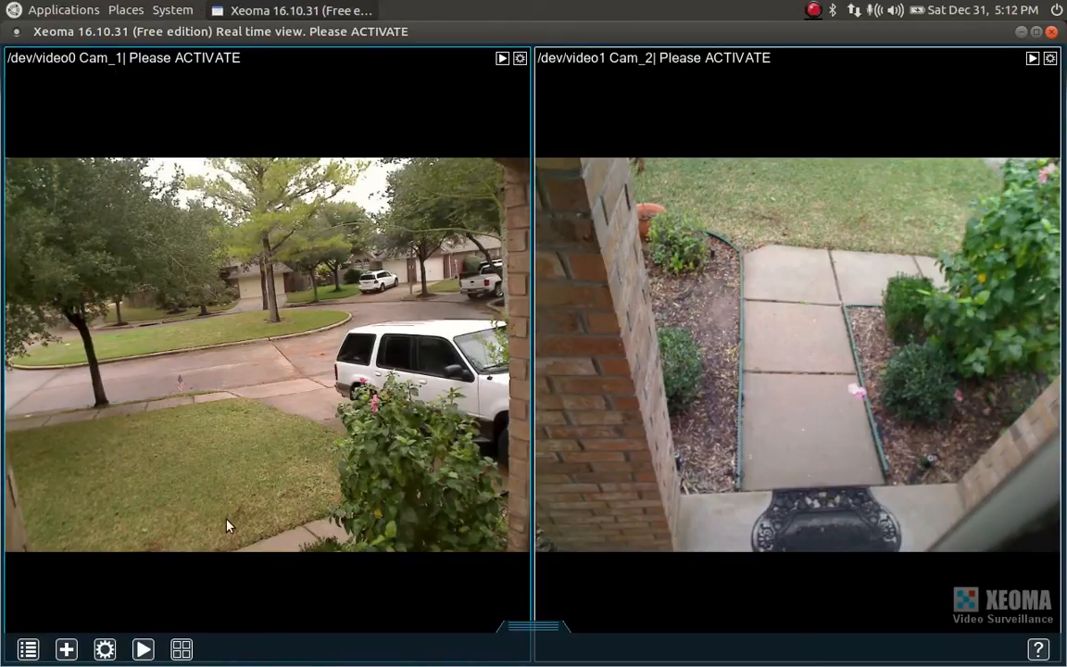
Review the FPS and font settings, trying Maximum FPS at 1 minute and back at Unlimited, and close them without saving.
{"action": "left_click", "coordinate": [182, 650]}
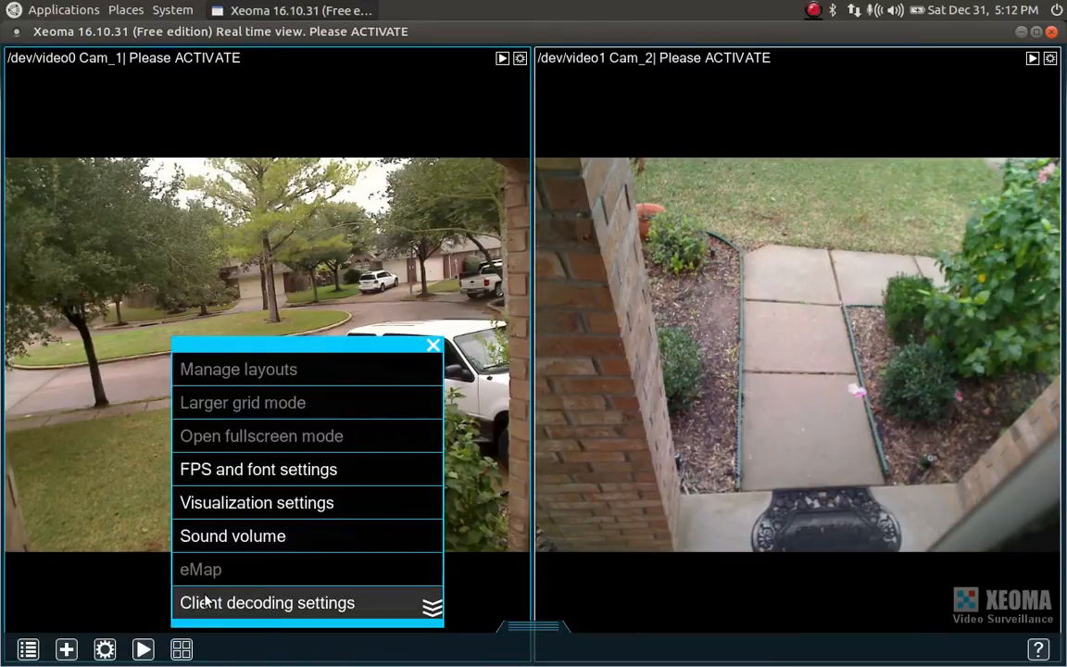
{"action": "left_click", "coordinate": [286, 473]}
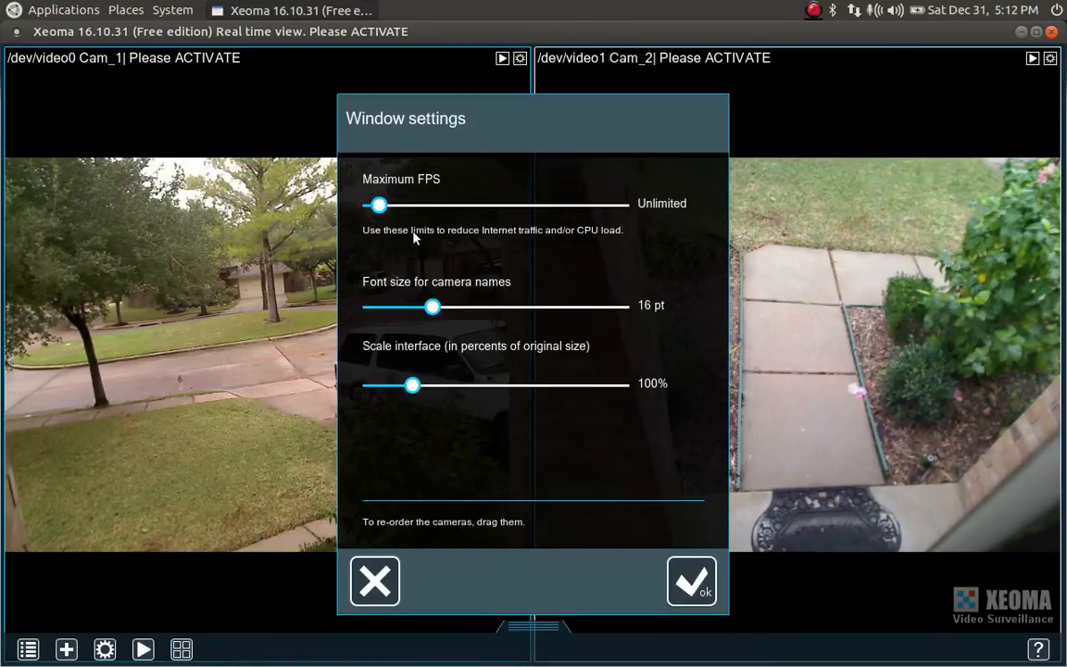
{"action": "left_click_drag", "start_coordinate": [380, 204], "coordinate": [624, 217]}
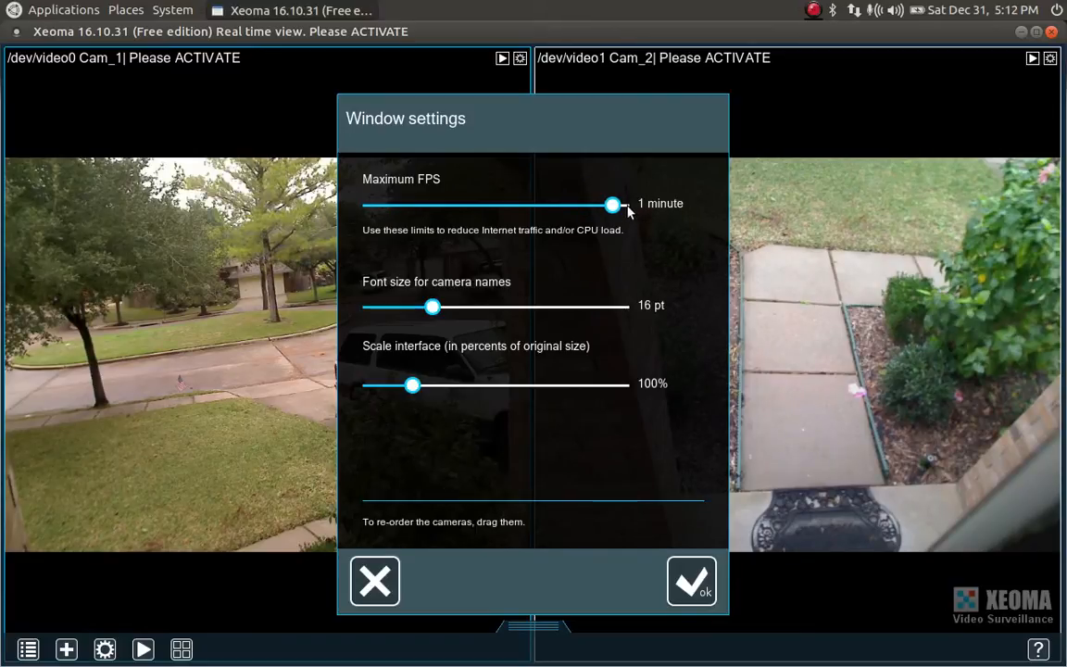
{"action": "left_click_drag", "start_coordinate": [616, 209], "coordinate": [256, 222]}
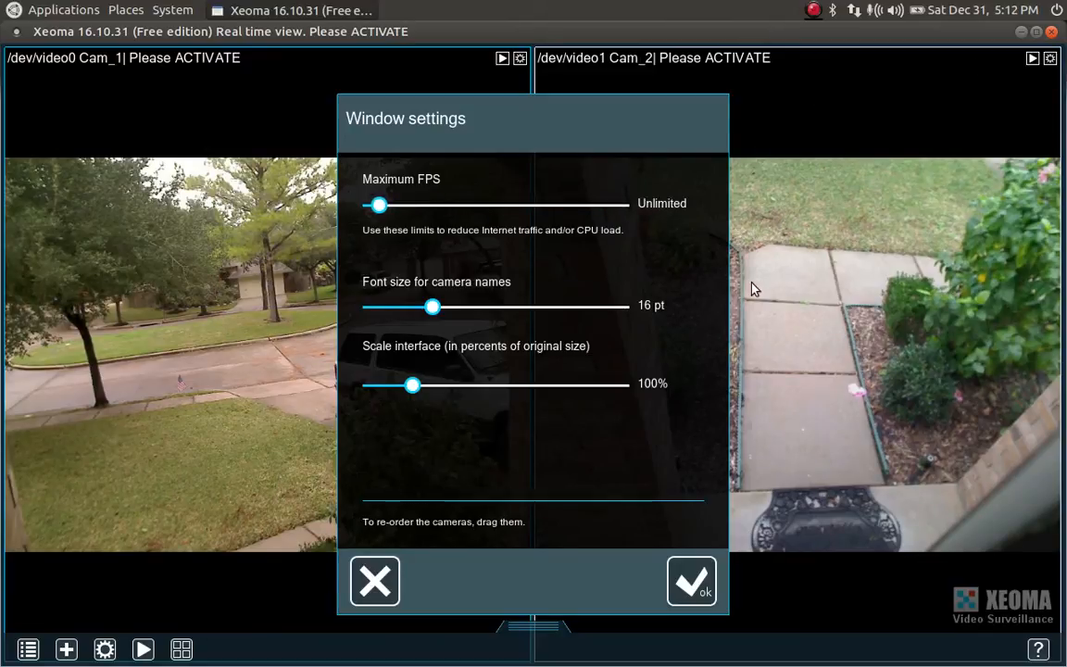
{"action": "left_click", "coordinate": [388, 587]}
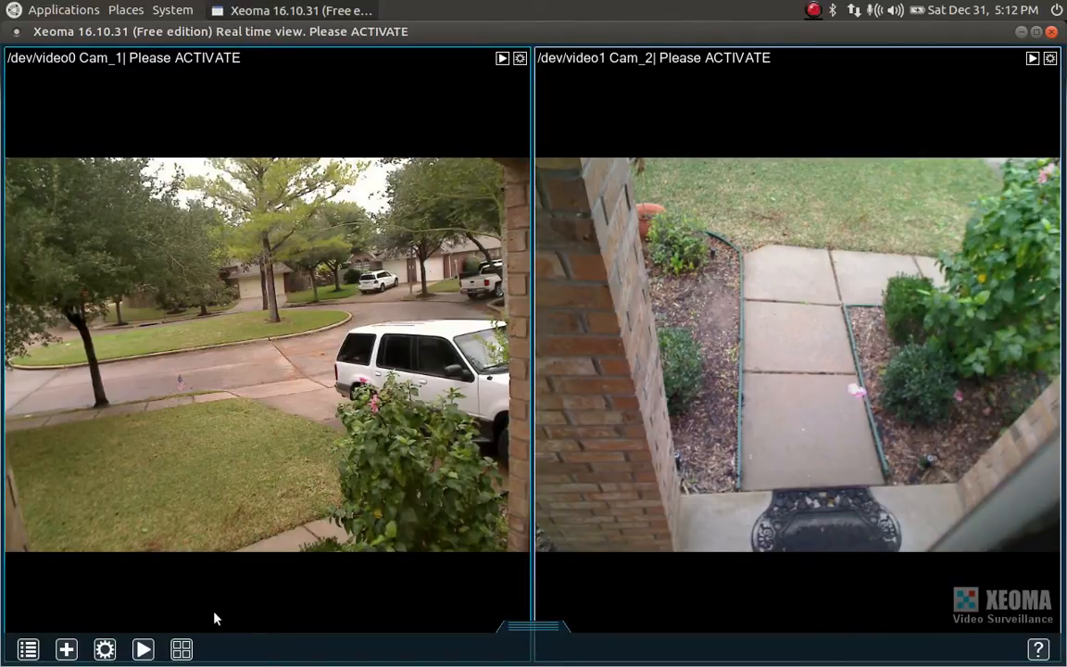
Turn on the display of camera information over both live views in the visualization settings.
{"action": "left_click", "coordinate": [183, 650]}
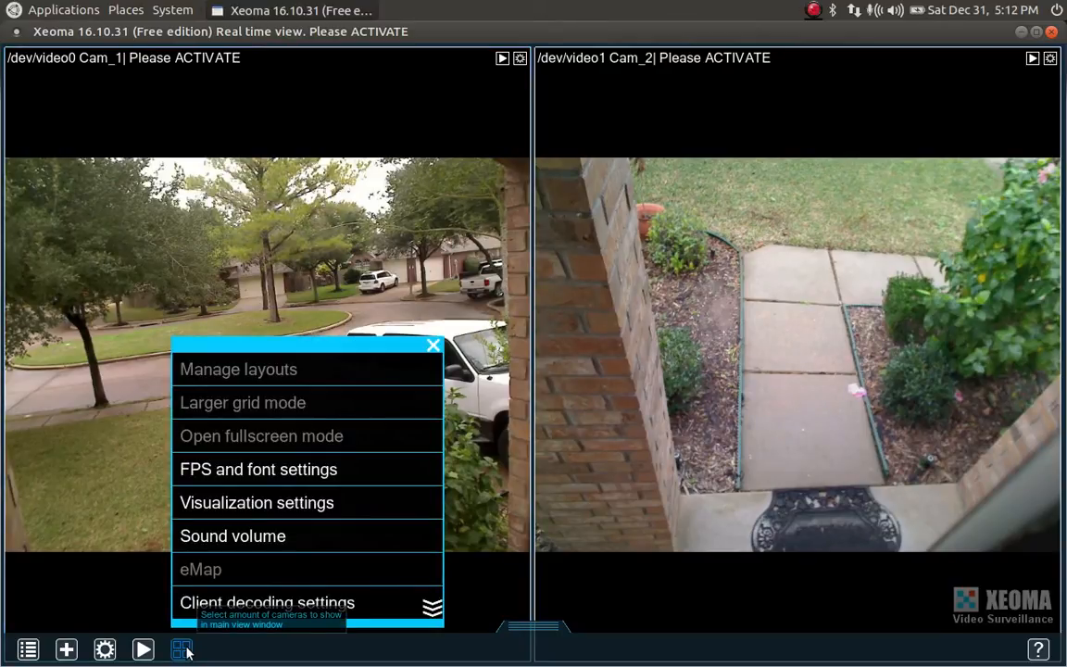
{"action": "left_click", "coordinate": [296, 502]}
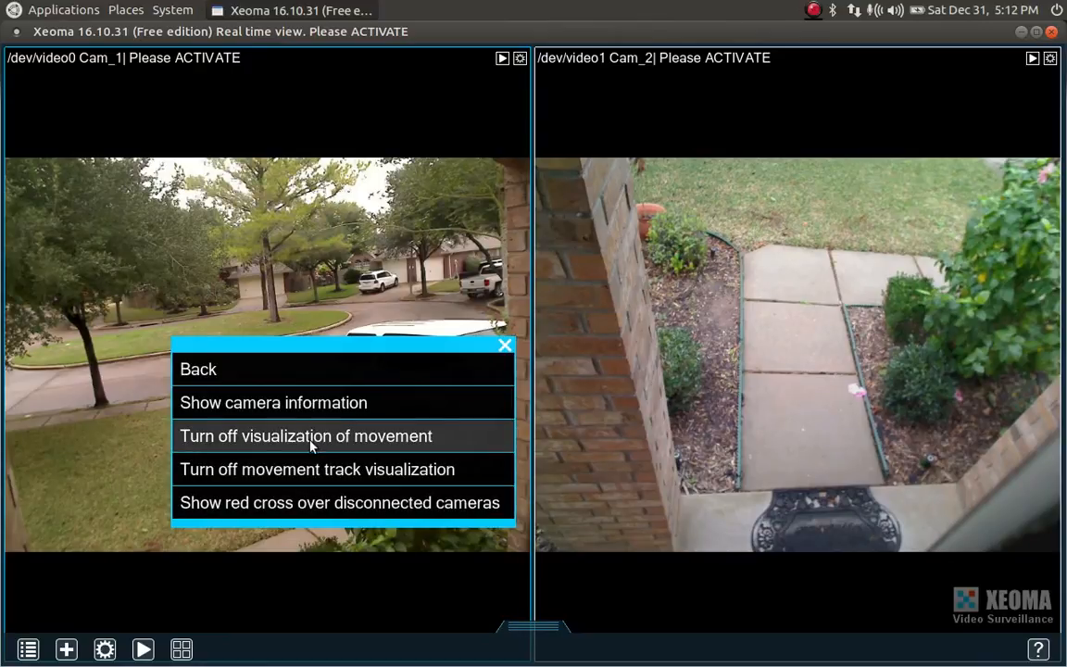
{"action": "left_click", "coordinate": [302, 405]}
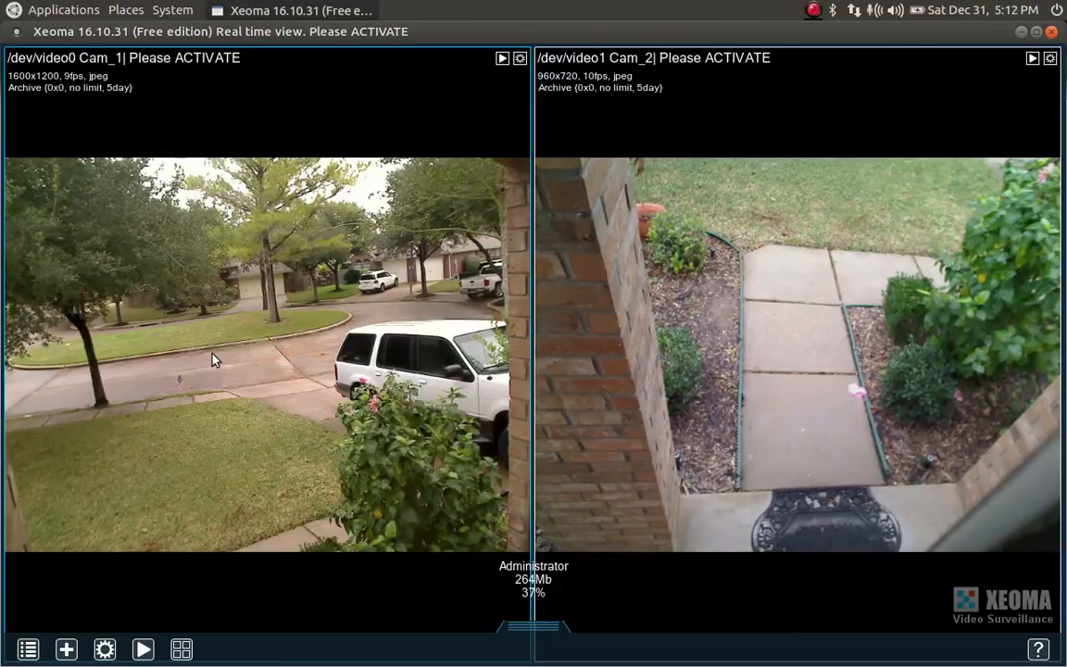
Examine Cam_1's Preview and Archive storage settings and statistics, close them without saving, and return to the real-time view of both cameras.
{"action": "left_click", "coordinate": [163, 609]}
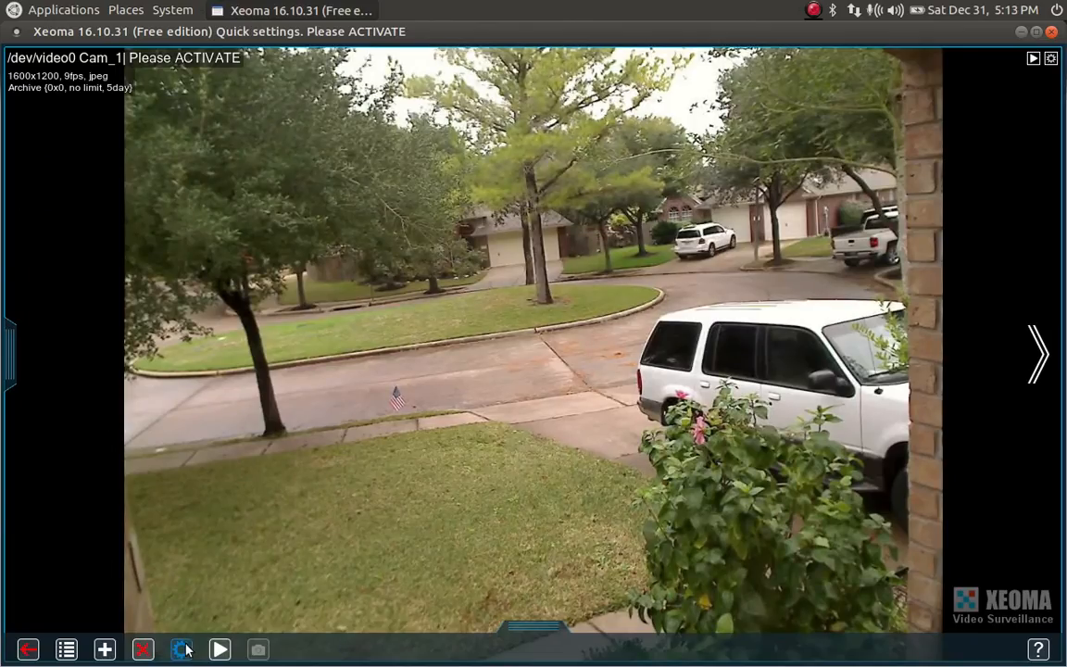
{"action": "left_click", "coordinate": [185, 650]}
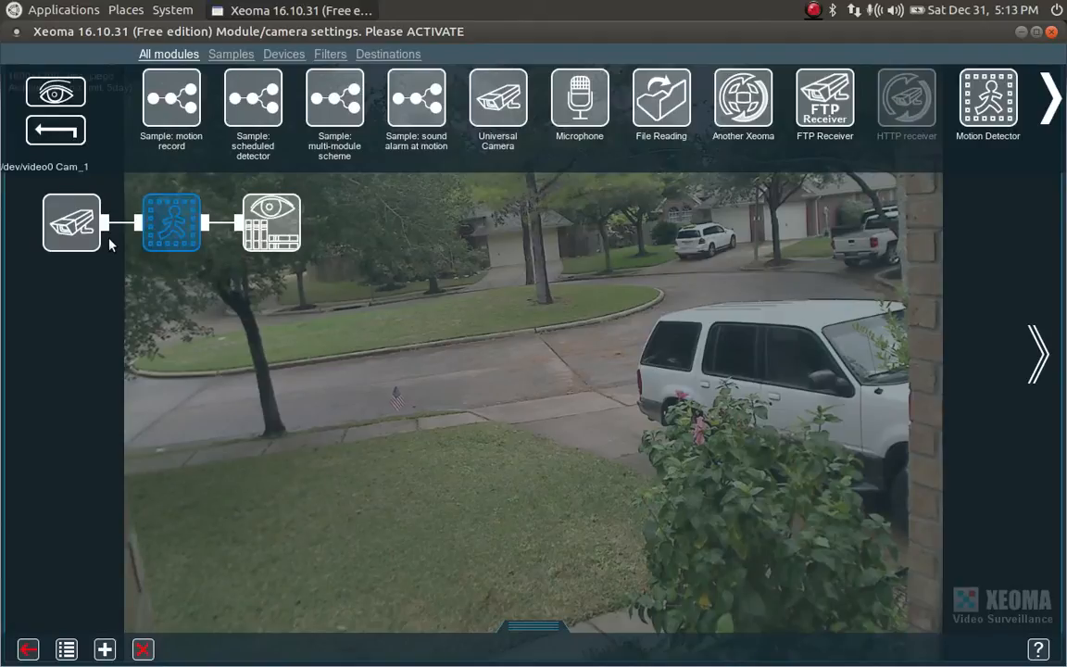
{"action": "left_click", "coordinate": [275, 246]}
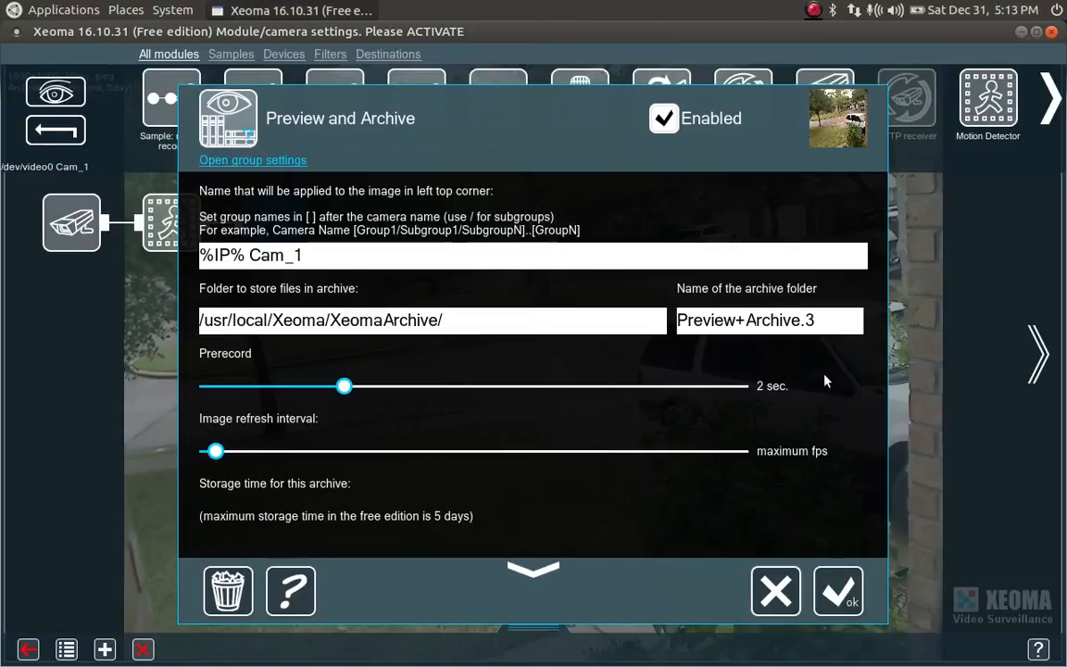
{"action": "scroll", "coordinate": [826, 380], "scroll_direction": "down", "scroll_amount": 3}
{"action": "scroll", "coordinate": [825, 380], "scroll_direction": "down", "scroll_amount": 3}
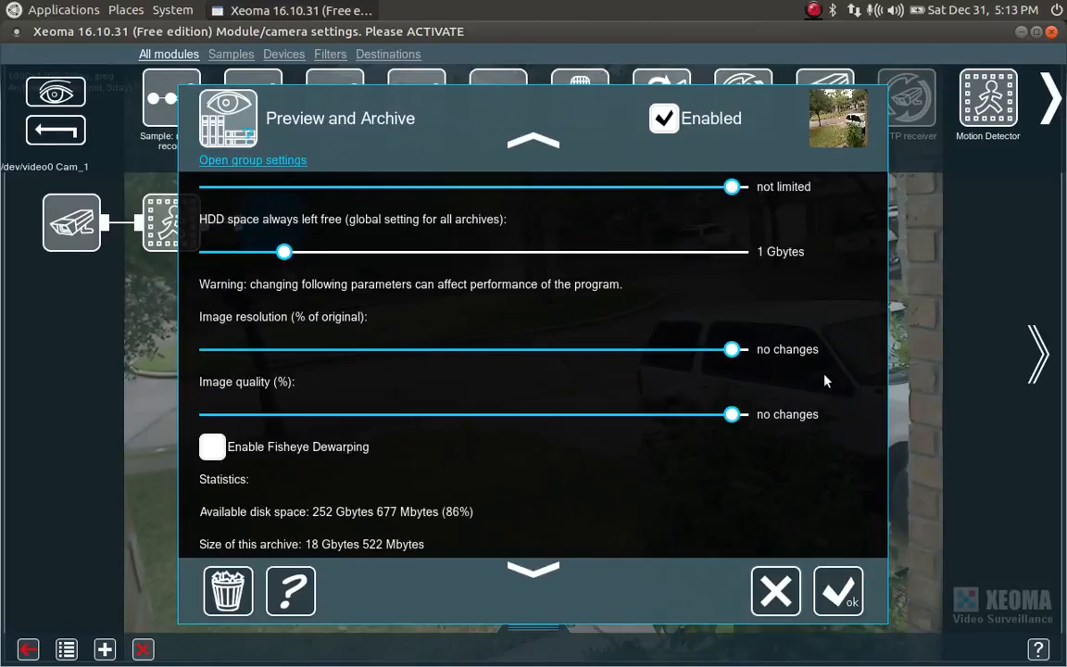
{"action": "scroll", "coordinate": [825, 380], "scroll_direction": "up", "scroll_amount": 2}
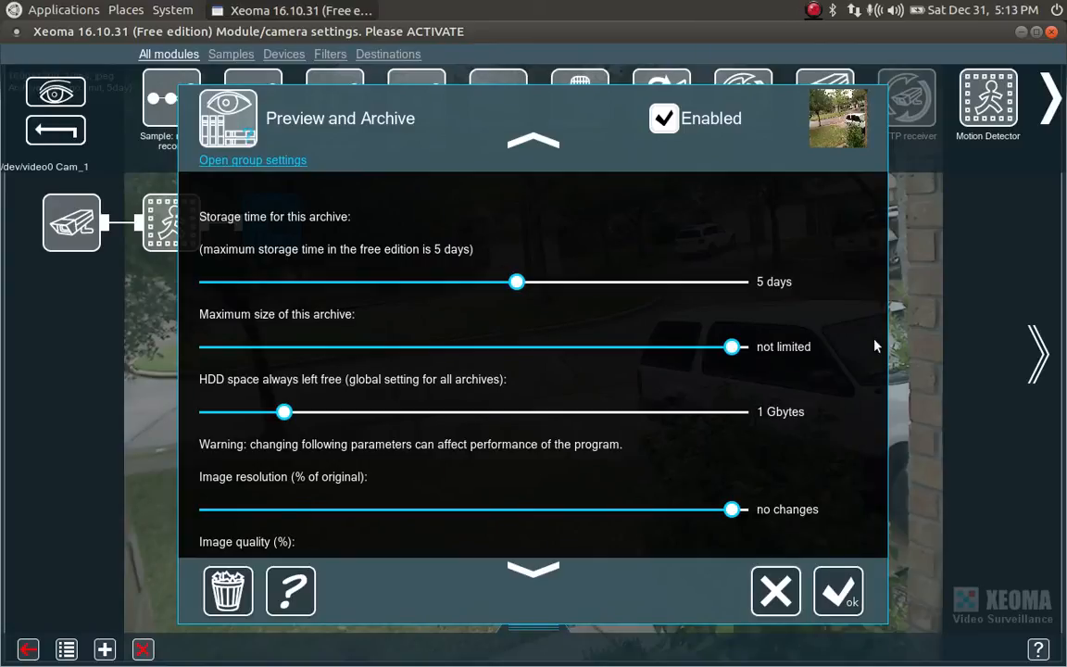
{"action": "scroll", "coordinate": [876, 346], "scroll_direction": "down", "scroll_amount": 5}
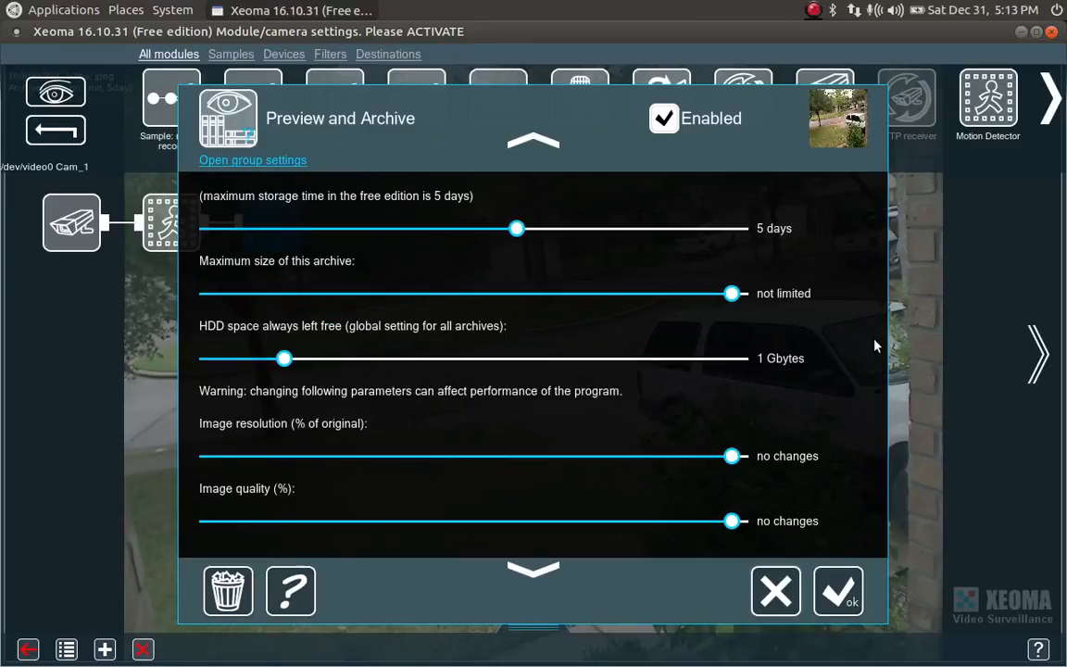
{"action": "scroll", "coordinate": [876, 345], "scroll_direction": "down", "scroll_amount": 2}
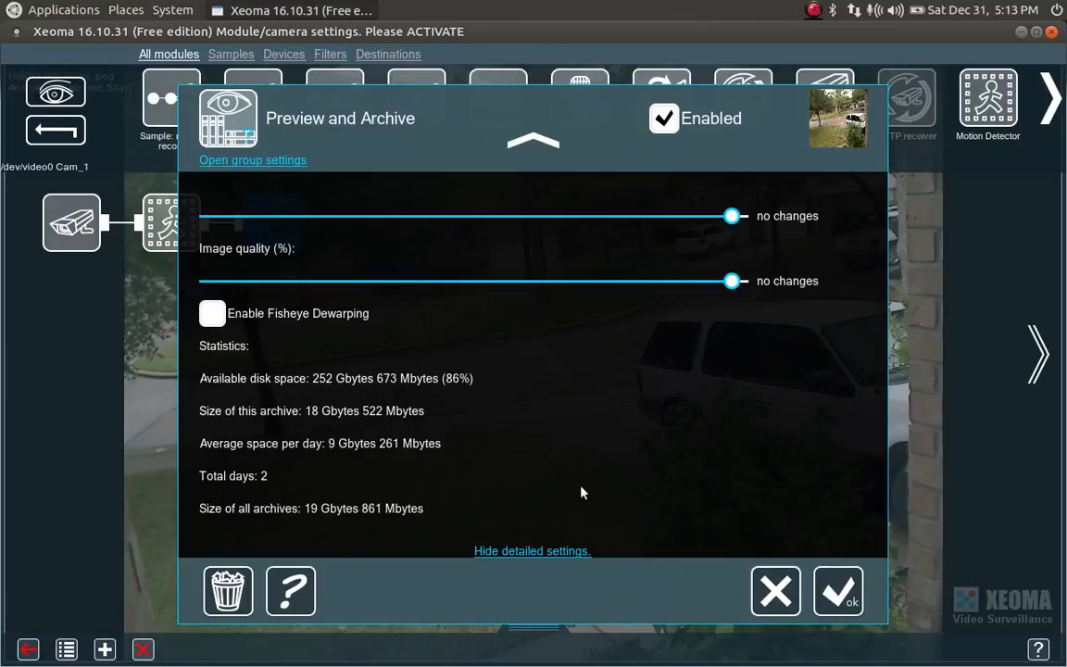
{"action": "left_click", "coordinate": [765, 581]}
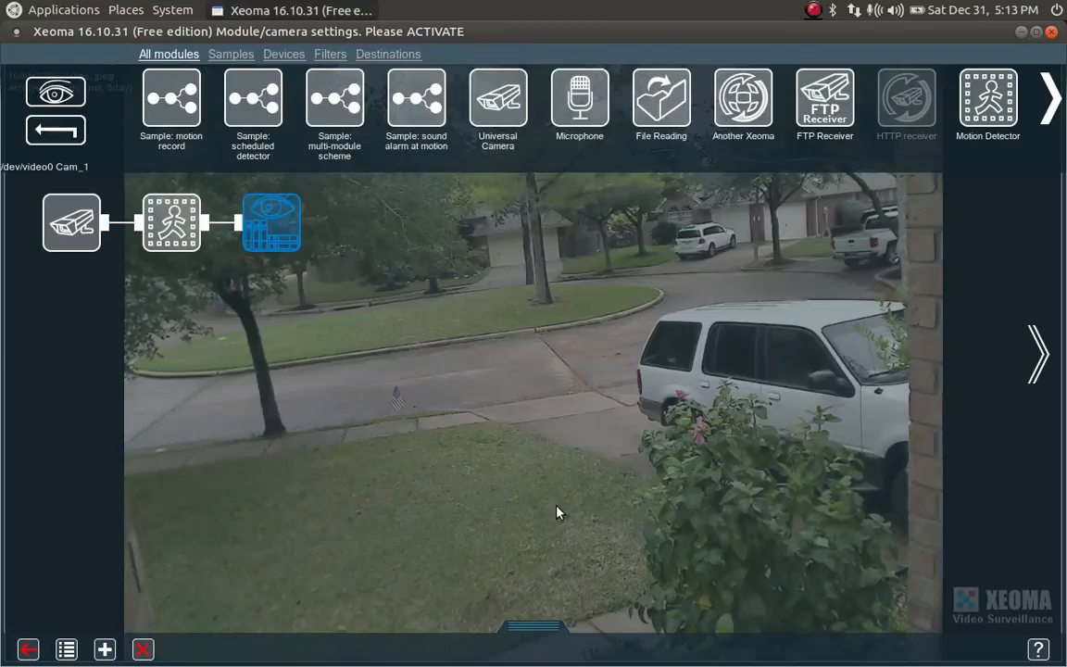
{"action": "left_click", "coordinate": [30, 648]}
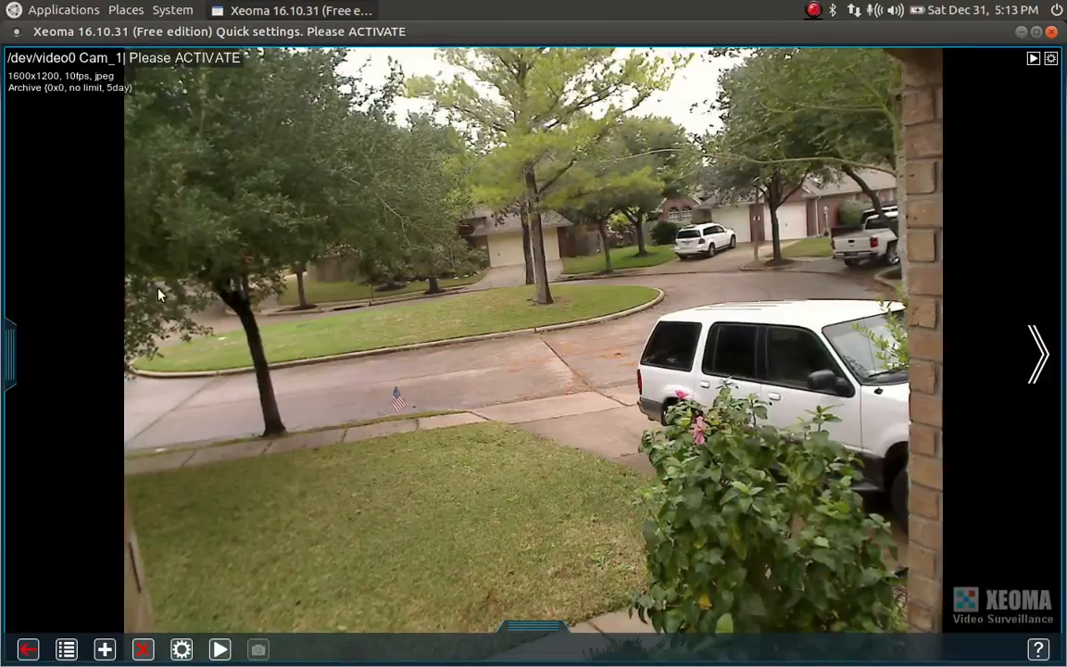
{"action": "left_click", "coordinate": [265, 306]}
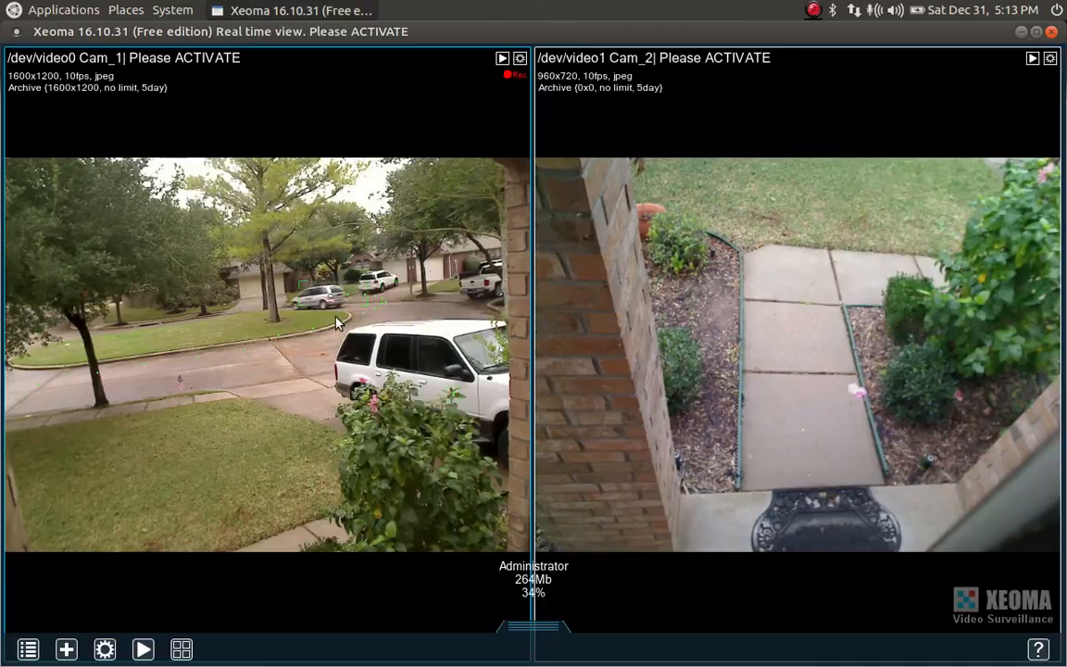
Examine Cam_1's Motion Detector settings, including sensitivity, monitored area and object size limits, and close them without saving.
{"action": "left_click", "coordinate": [278, 321]}
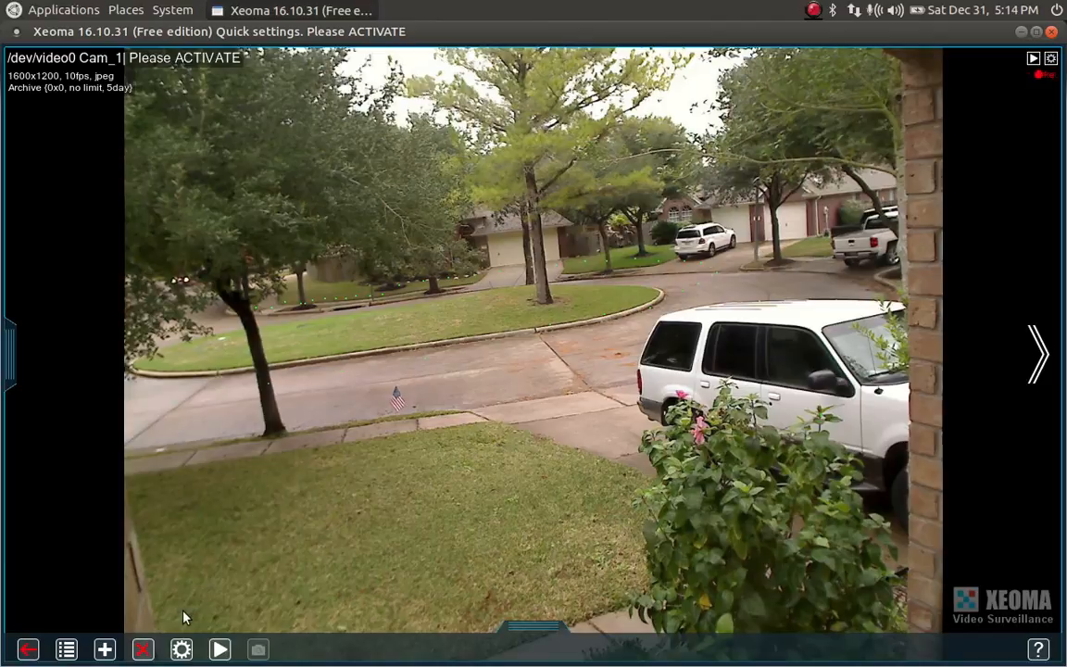
{"action": "left_click", "coordinate": [181, 650]}
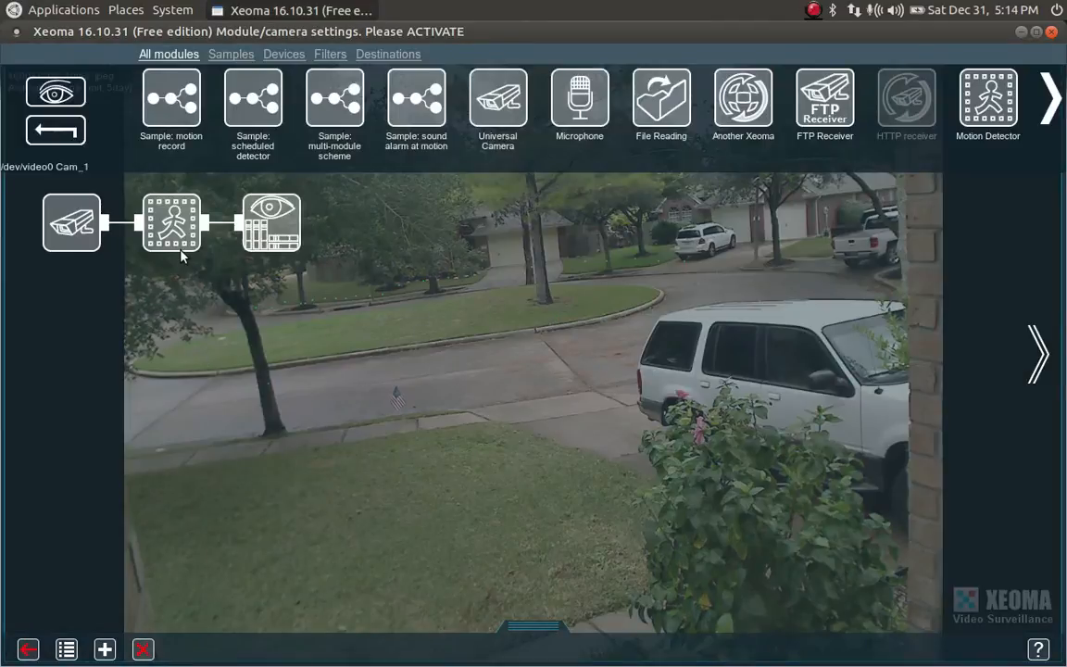
{"action": "left_click", "coordinate": [166, 223]}
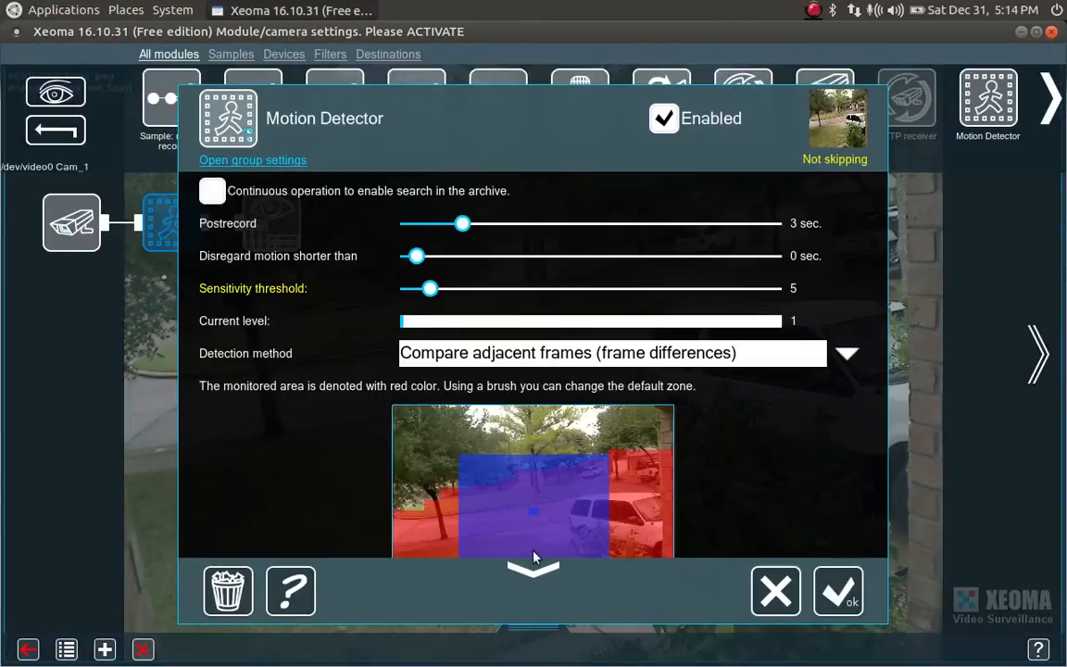
{"action": "left_click", "coordinate": [532, 575]}
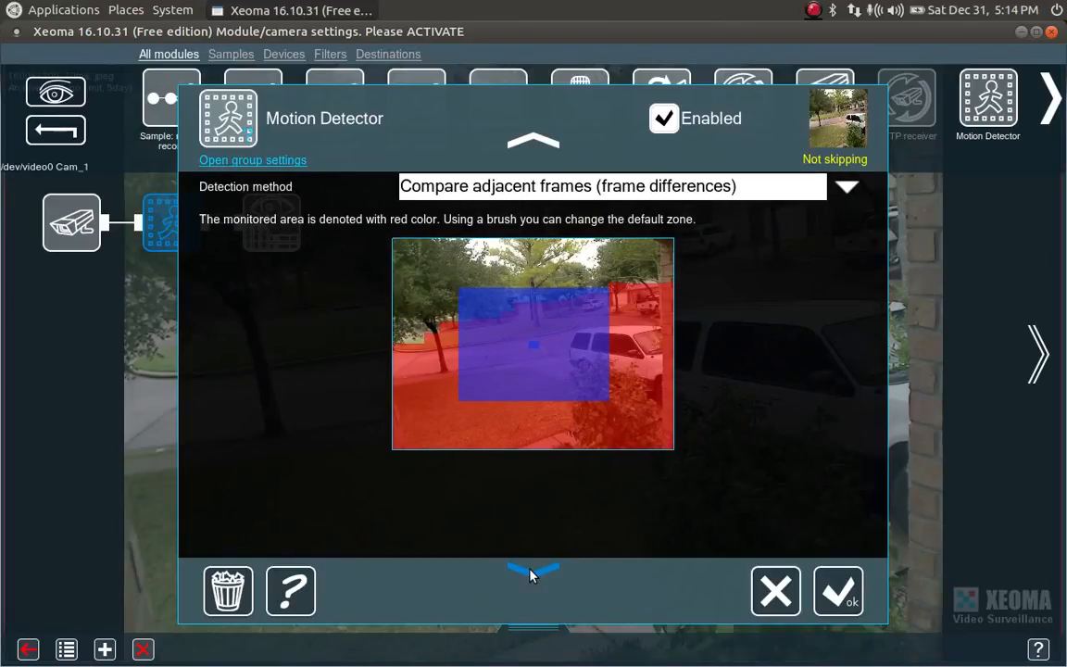
{"action": "left_click", "coordinate": [529, 574]}
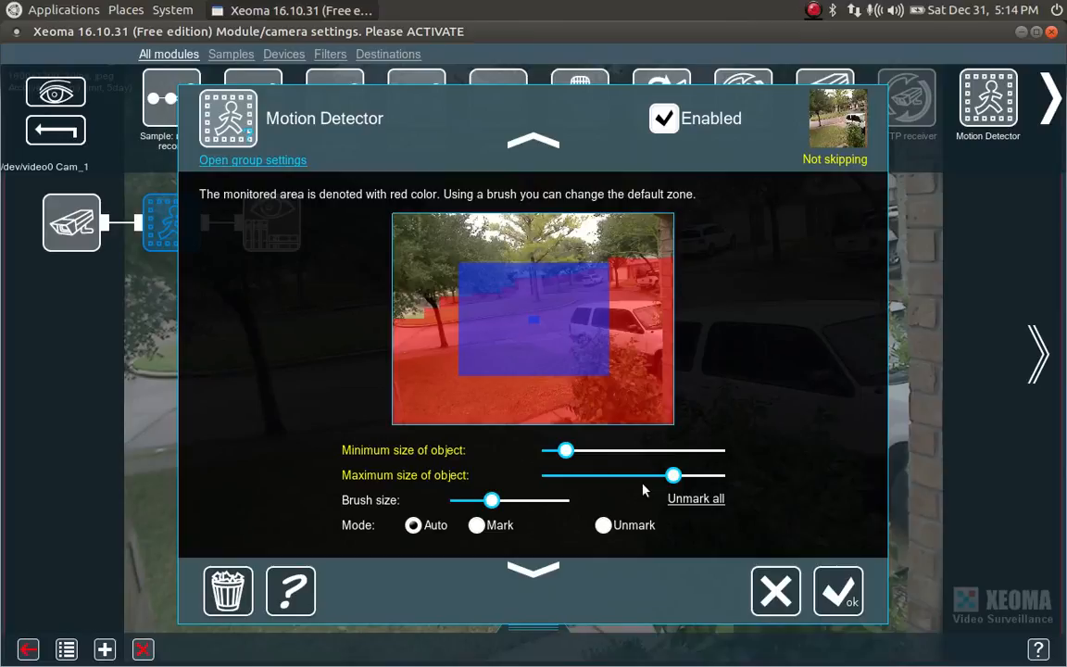
{"action": "left_click", "coordinate": [775, 590]}
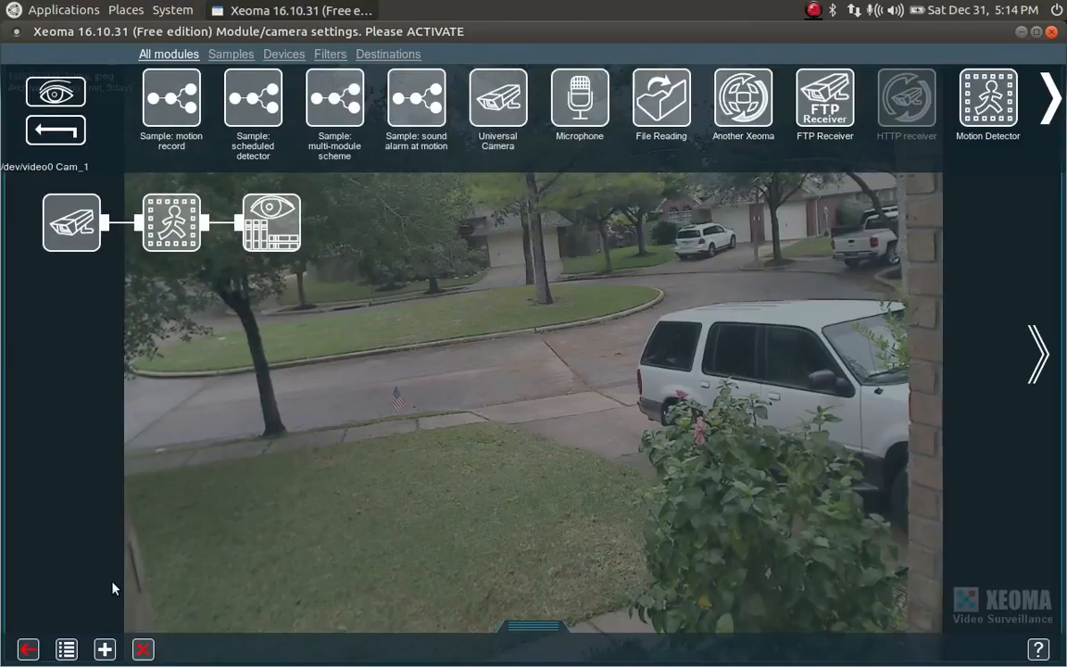
{"action": "left_click", "coordinate": [31, 648]}
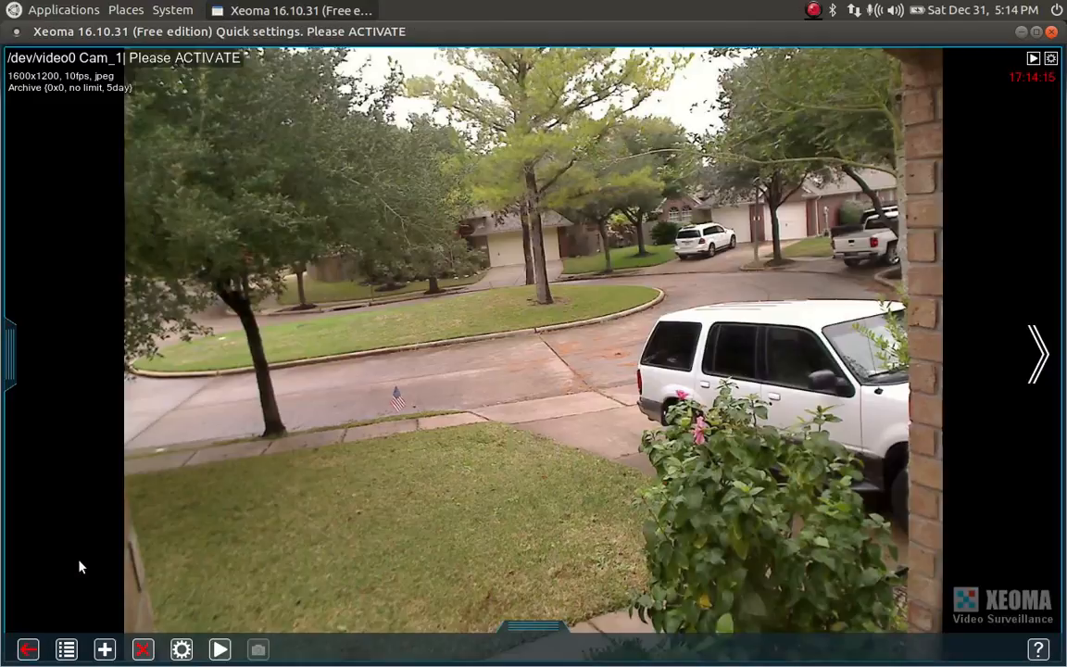
Return to the real-time view of both cameras and close the Xeoma window, leaving the desktop.
{"action": "left_click", "coordinate": [393, 373]}
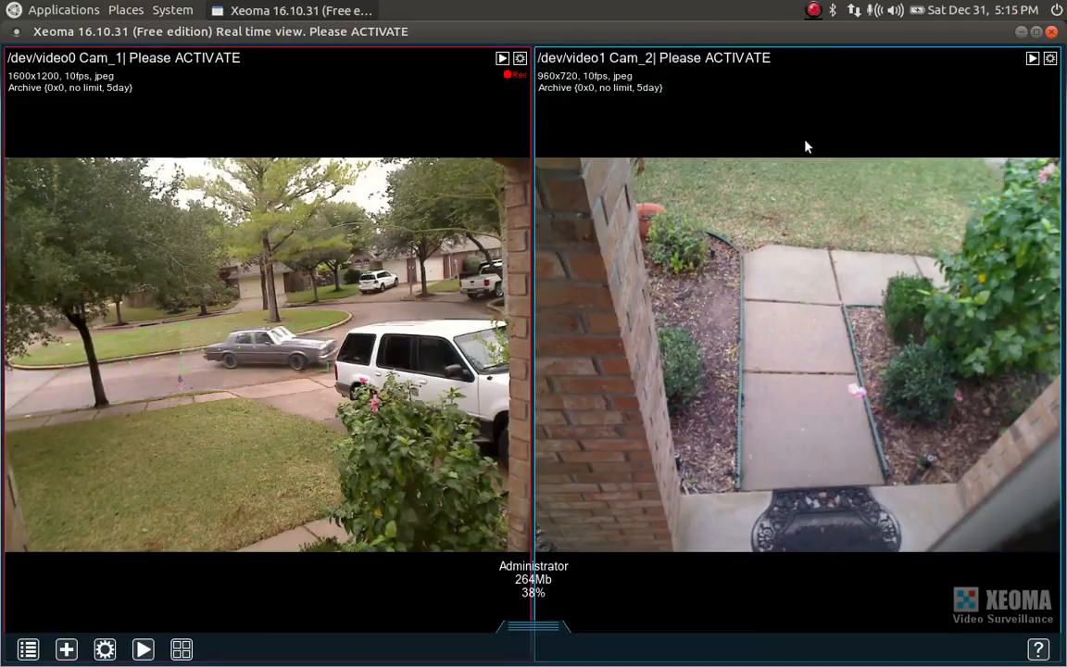
{"action": "left_click", "coordinate": [1051, 33]}
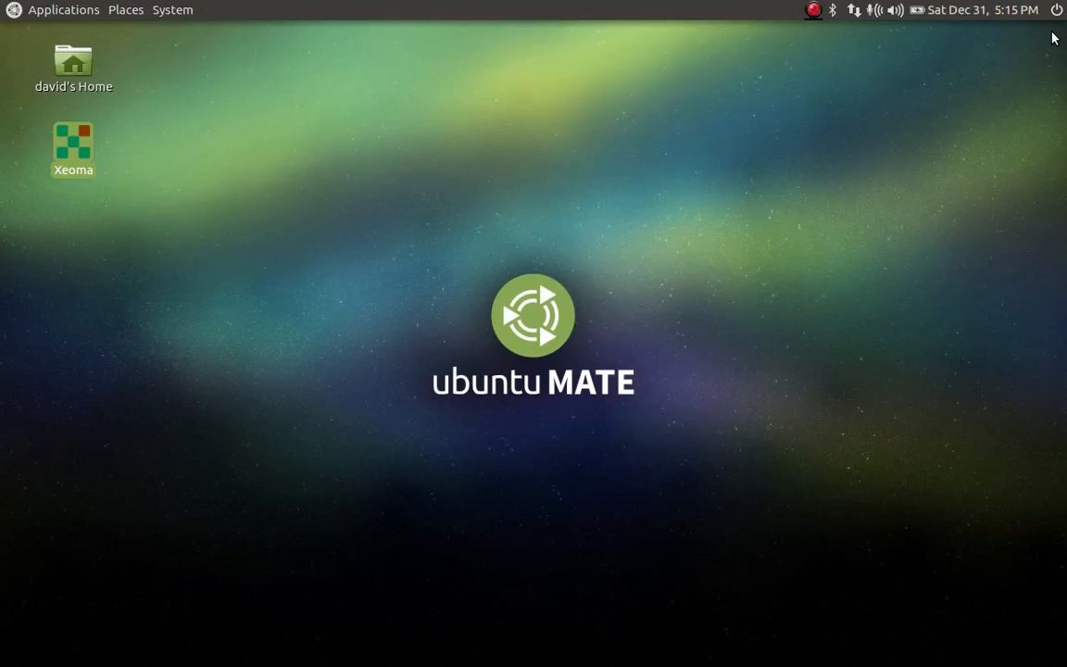
{"action": "left_click", "coordinate": [564, 257]}
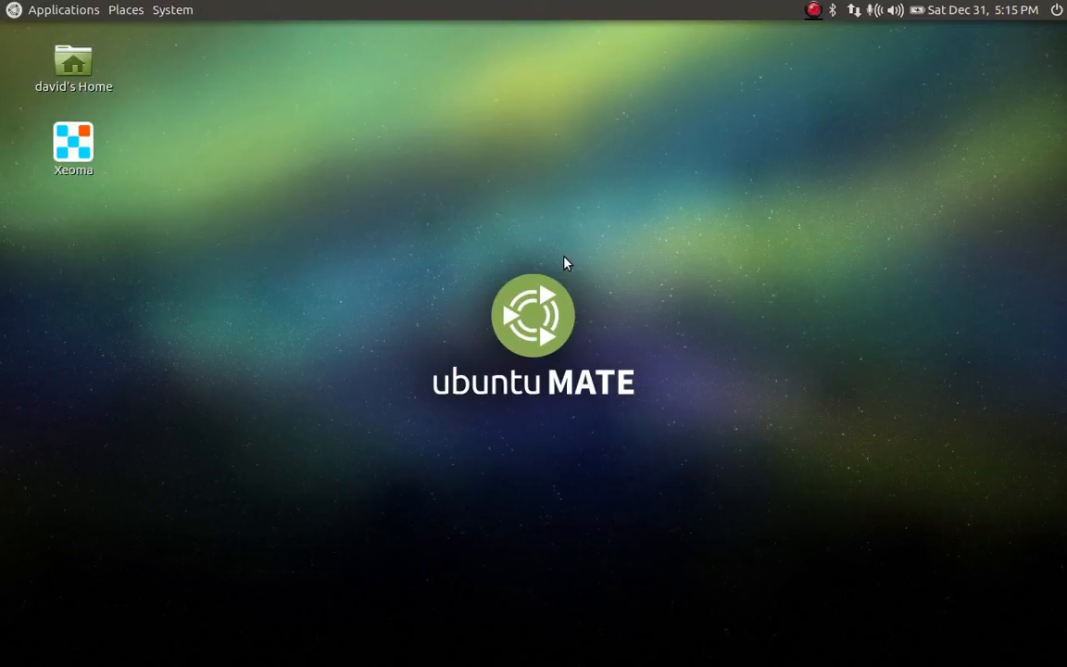